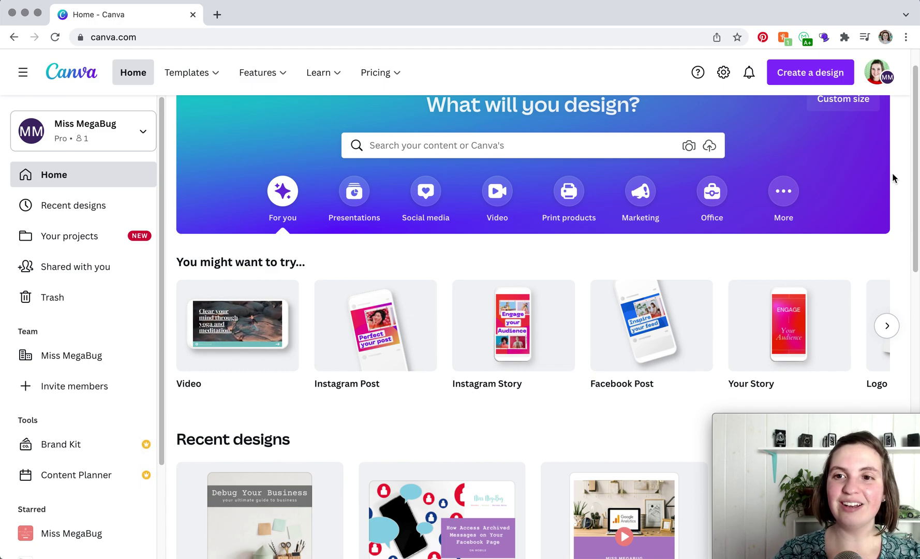
Step: Open the Create a design menu on the Canva home page to see the design formats
left_click(831, 77)
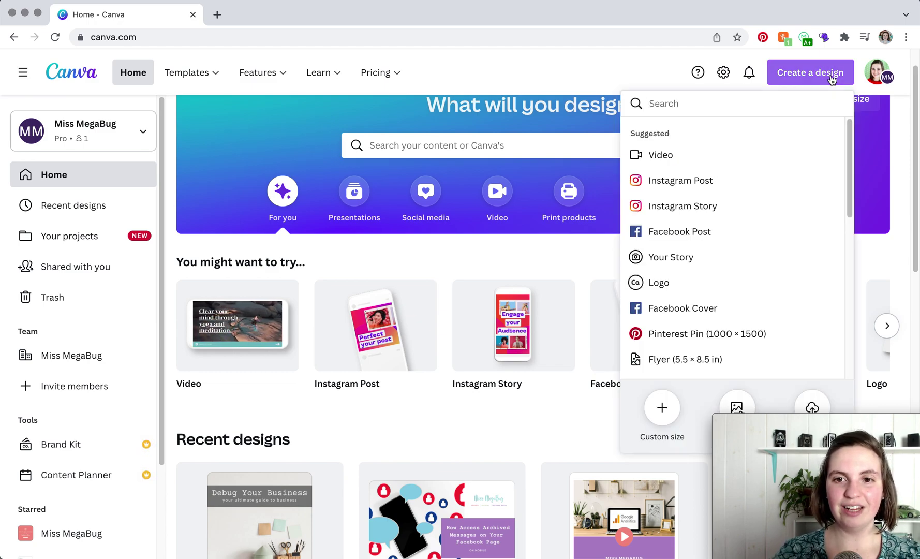
Step: Search 'pinterest' and create a blank 1000 × 1500 Pinterest Pin design
type("pinteres")
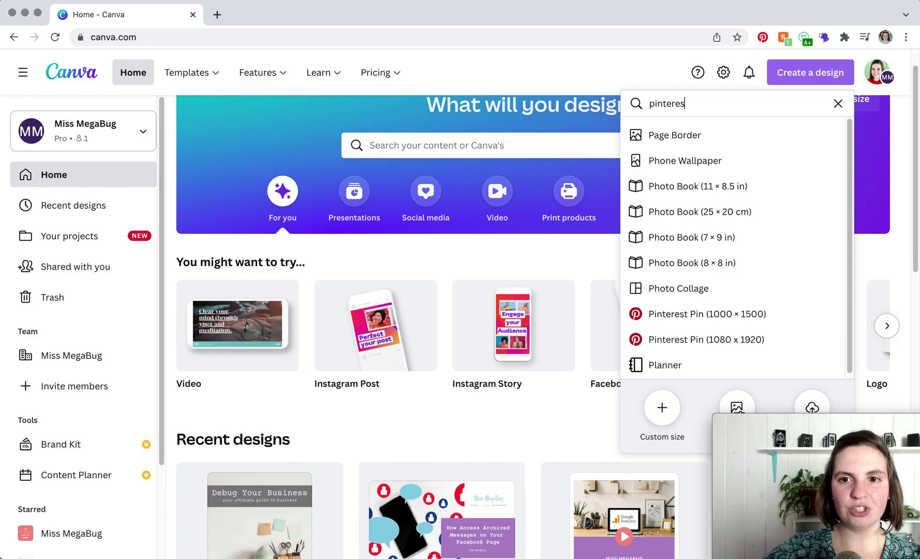
type("t")
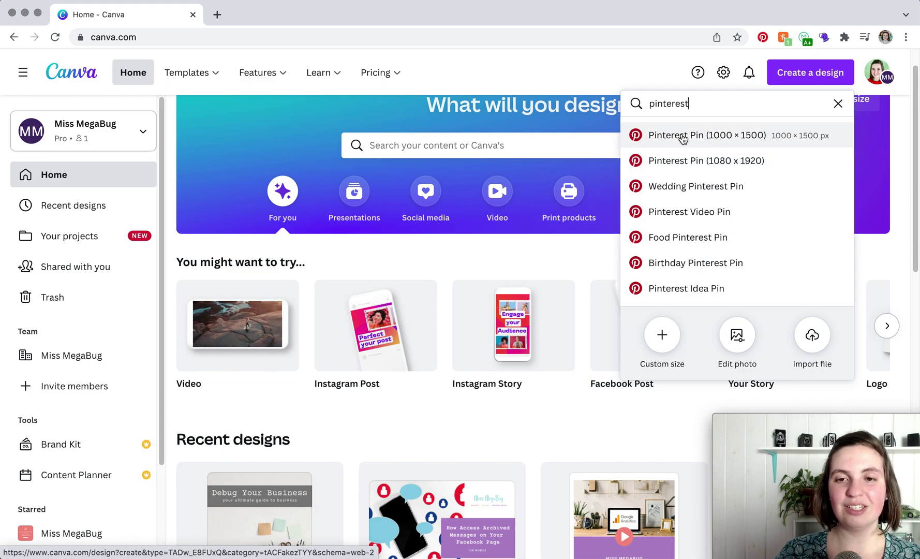
left_click(683, 137)
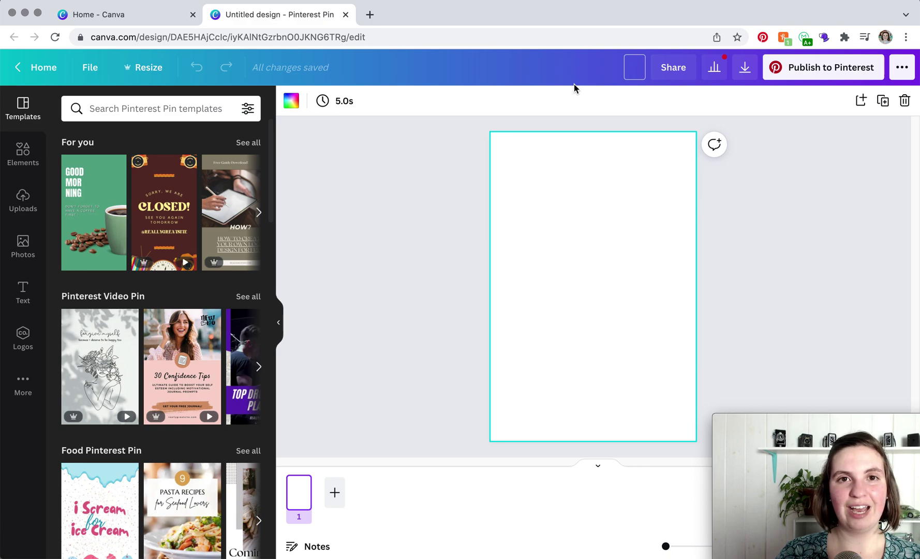
Step: Enter 'Pinterest Pin' as the design's title
type("P")
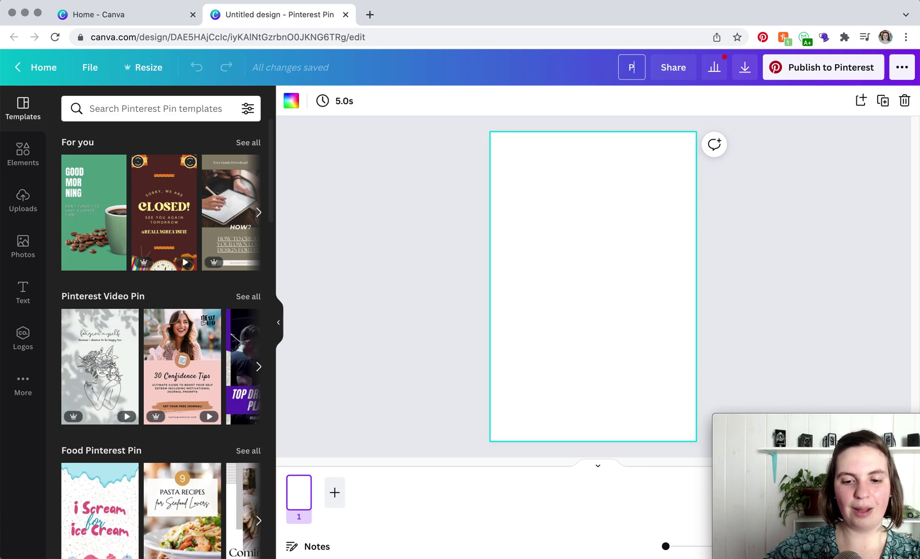
type("interest Pin")
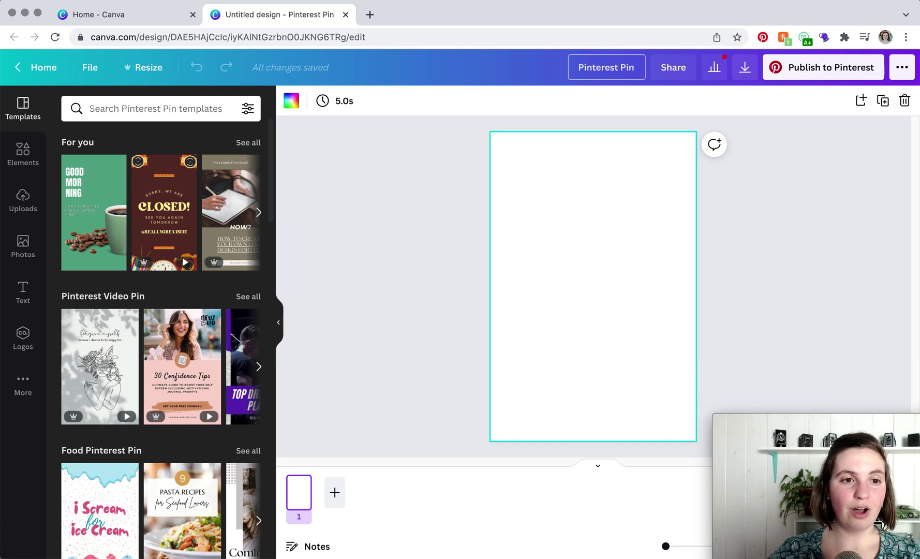
Step: Look over the suggested pin templates, then focus the Pinterest Pin template search box
mouse_move(148, 227)
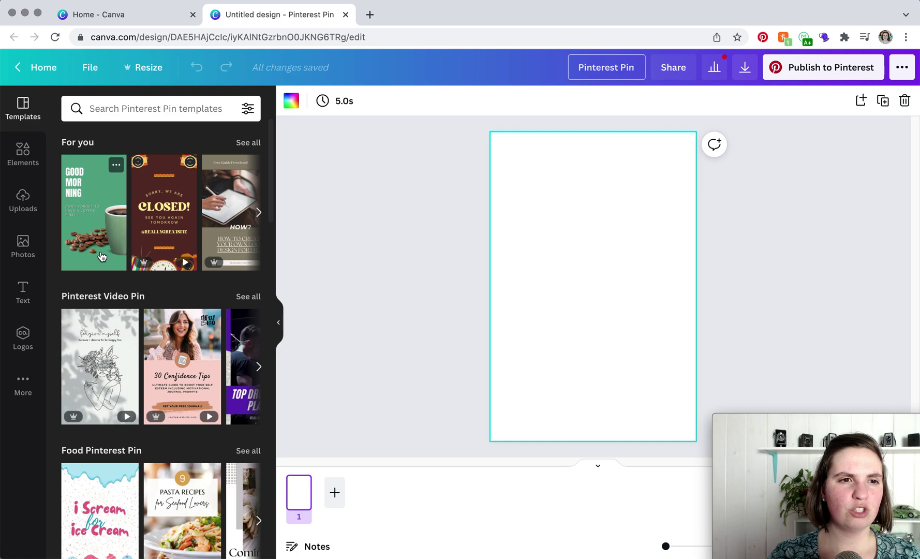
left_click(128, 114)
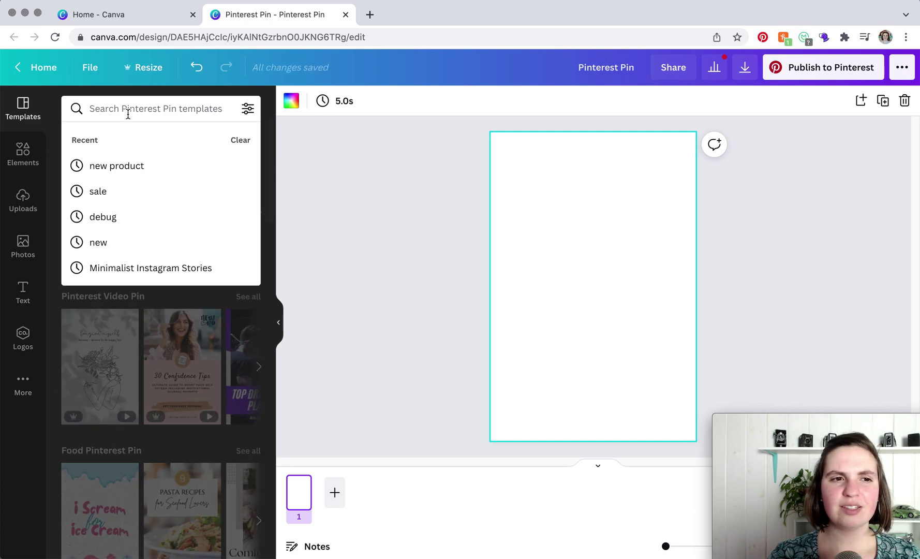
Step: Search templates for 'minimal' and apply the 'Learn How To Easily Become More Productive Today' template
type("minimal")
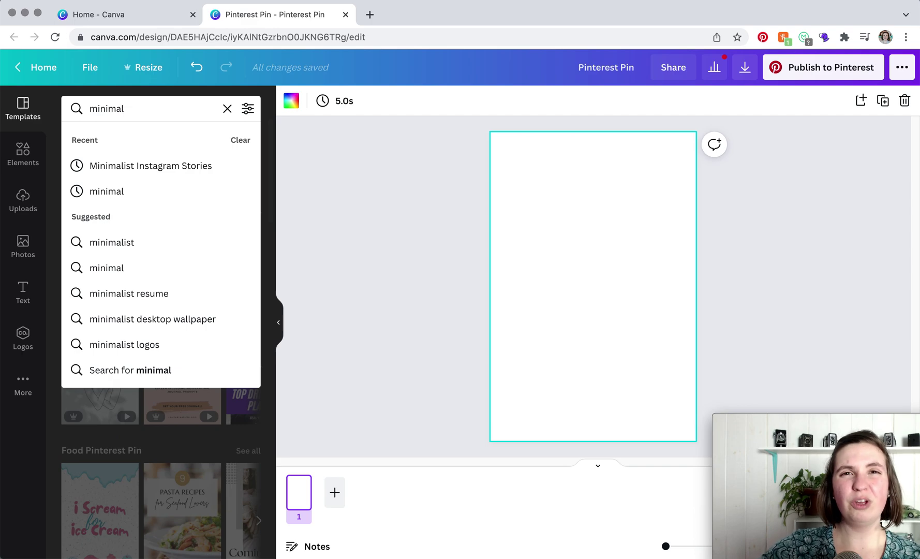
key("Return")
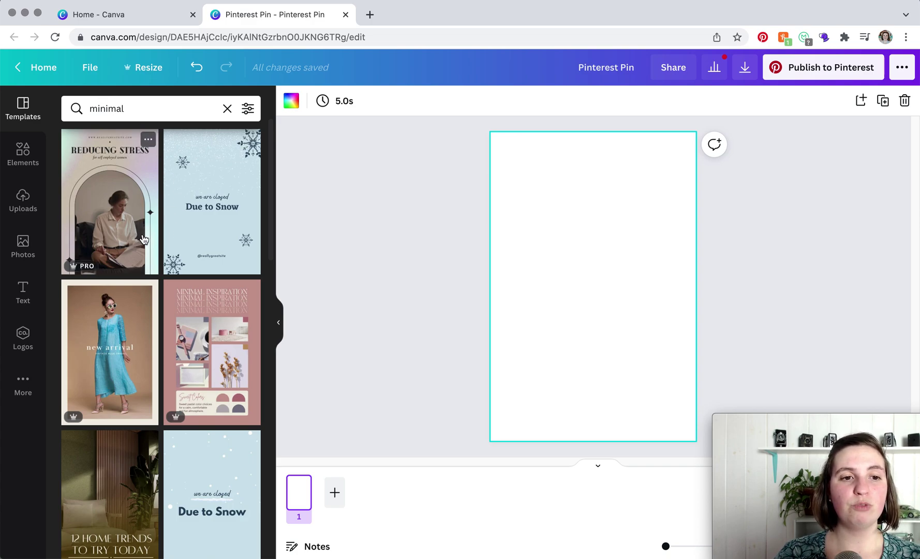
scroll(143, 239, "down", 4)
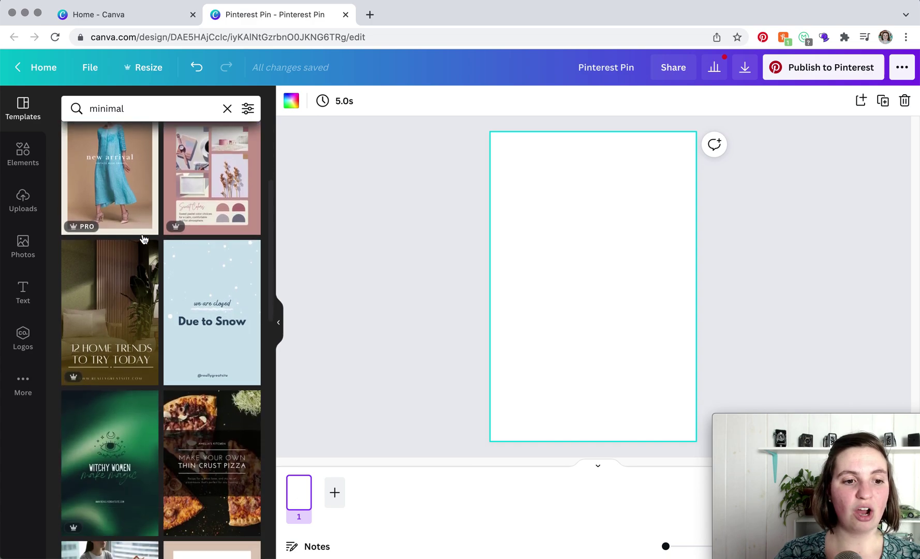
scroll(143, 239, "down", 7)
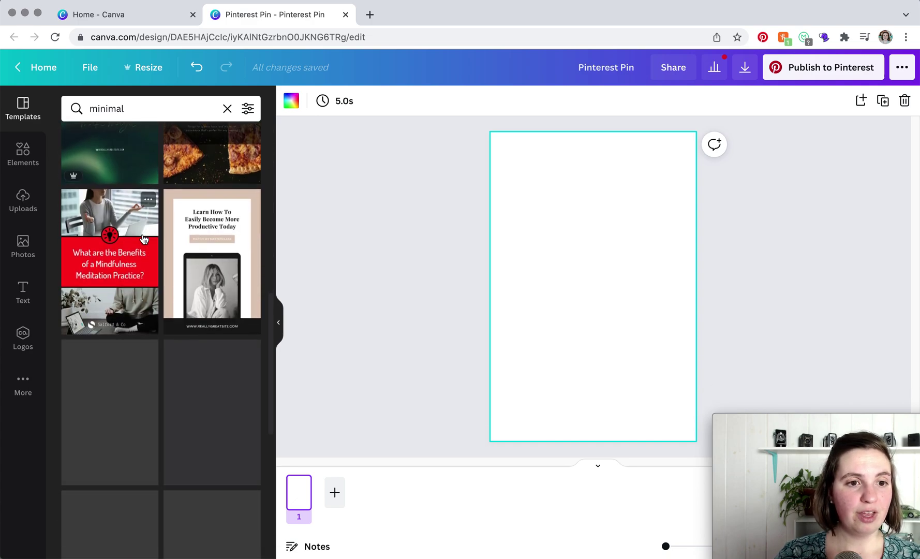
left_click(215, 231)
left_click(499, 217)
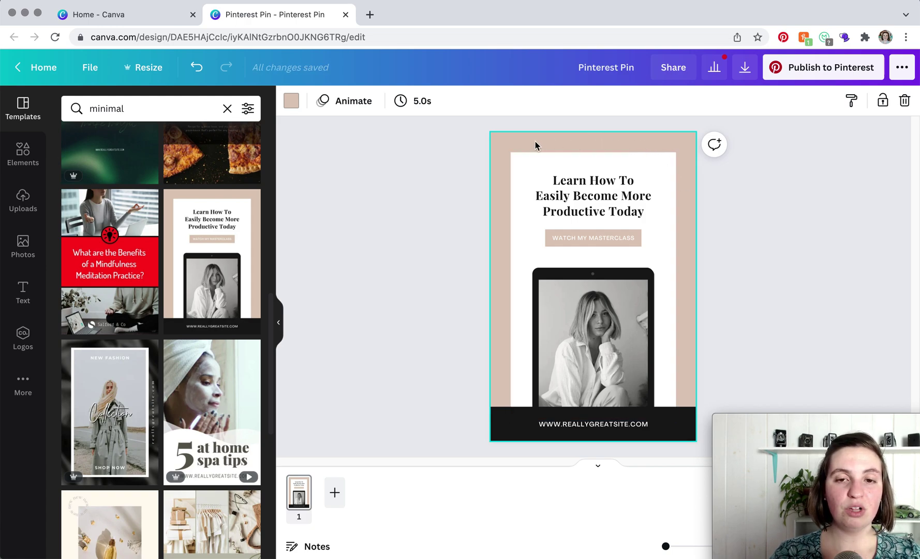
Step: Change the pin background from beige to Turquoise blue, then fine-tune it to muted teal #8EC2C4
left_click(291, 101)
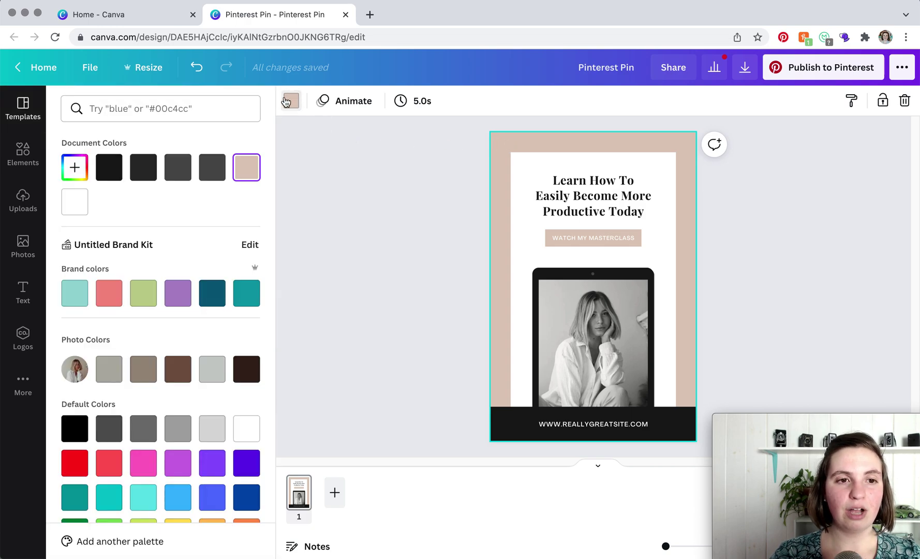
left_click(74, 169)
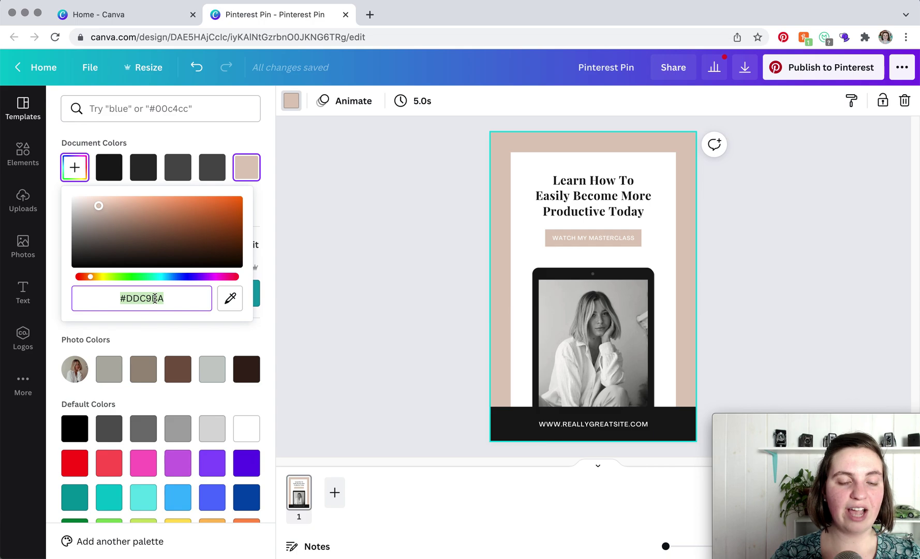
left_click(255, 214)
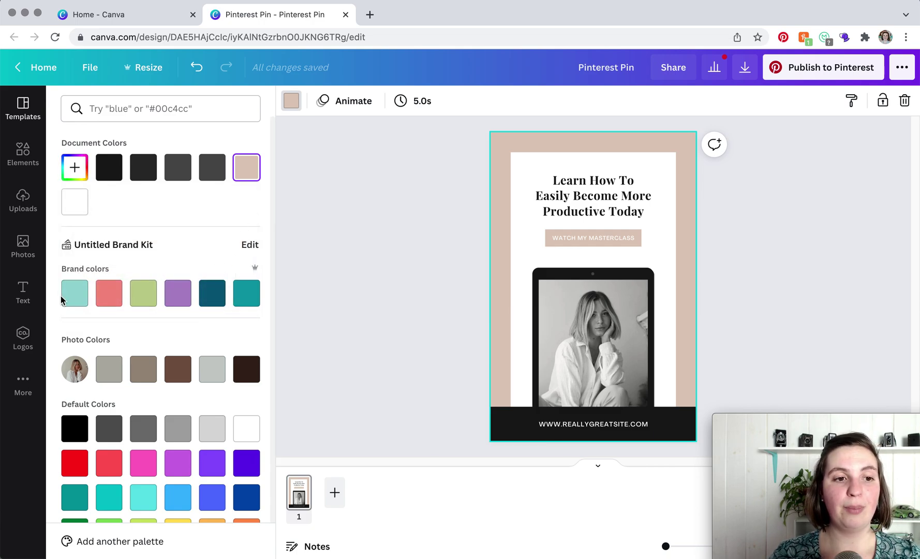
scroll(195, 425, "down", 1)
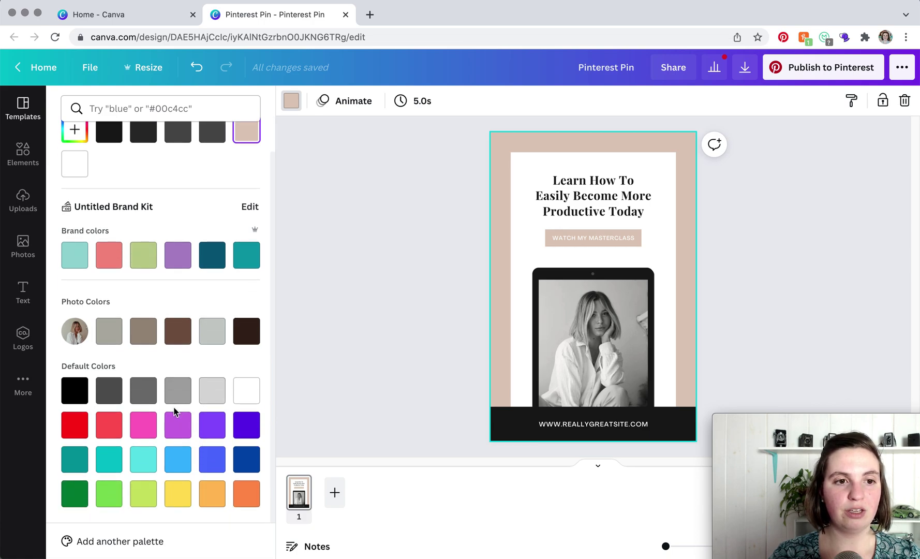
scroll(174, 412, "up", 1)
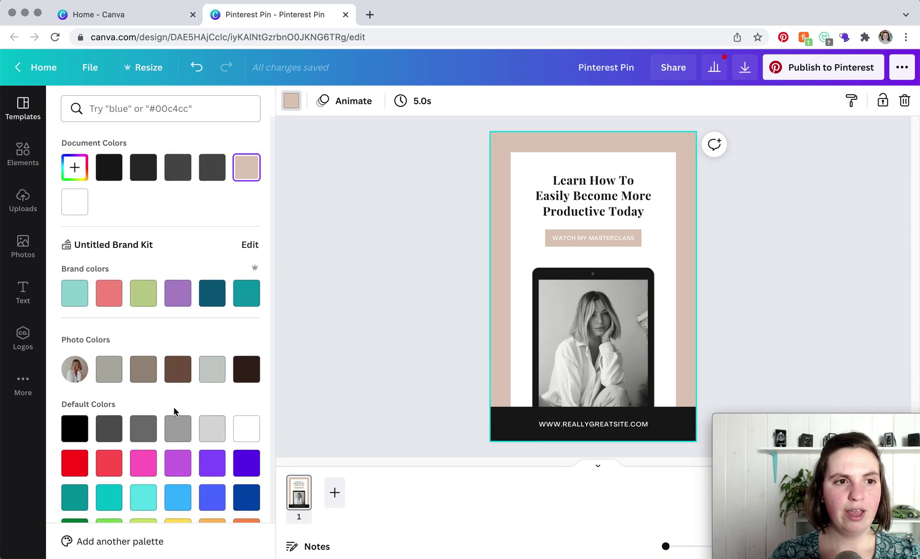
left_click(145, 497)
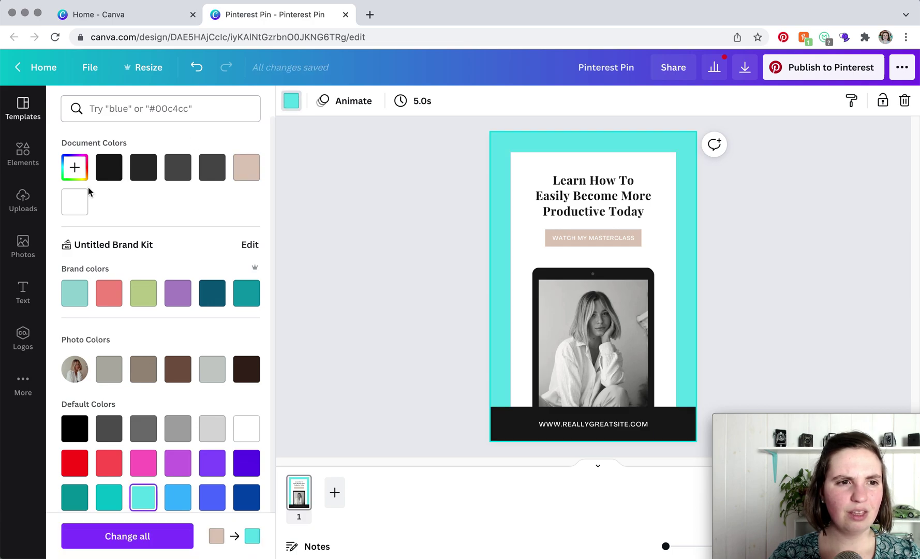
left_click(73, 170)
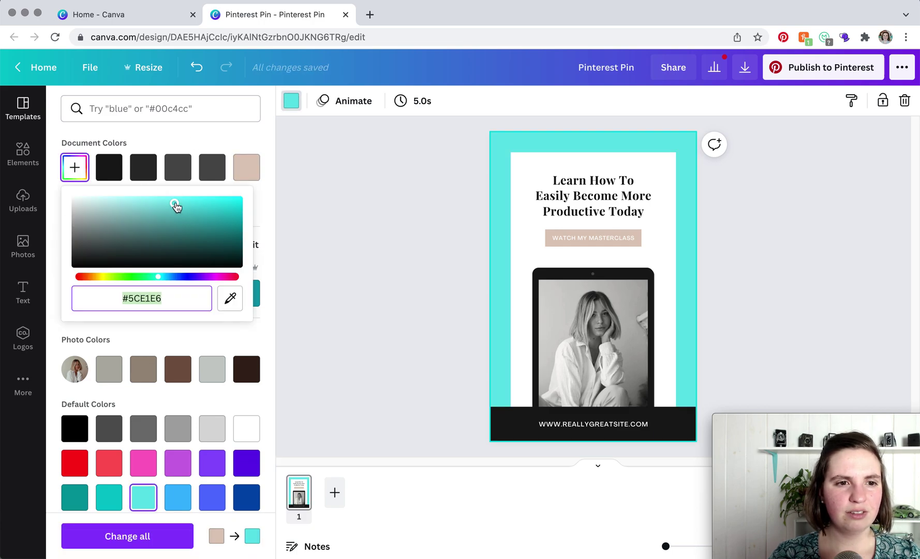
left_click_drag(174, 203, 117, 211)
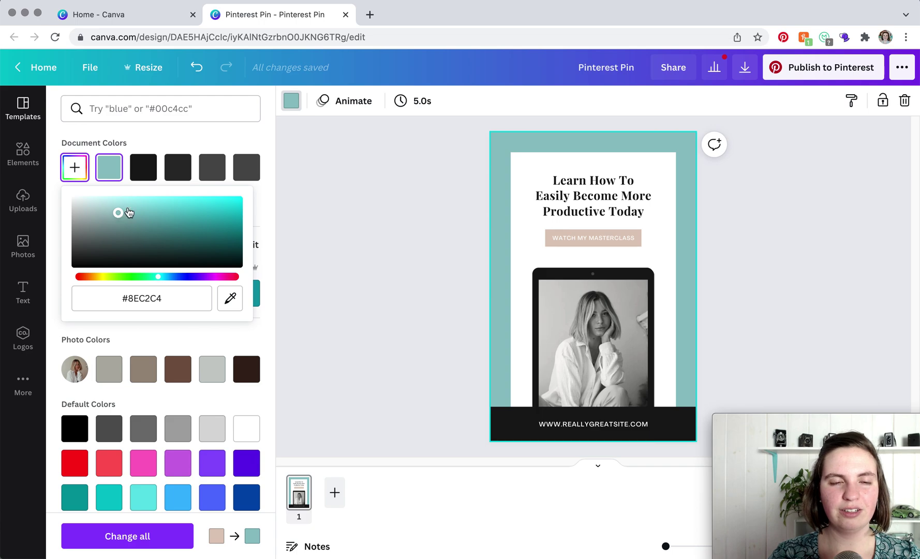
left_click(349, 160)
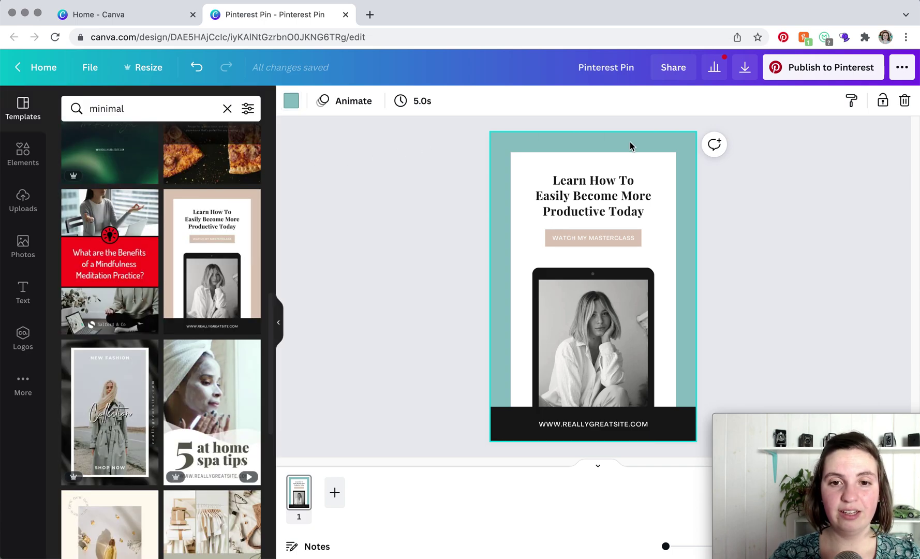
Step: Set the headline's font size to 40
left_click(608, 204)
left_click(608, 202)
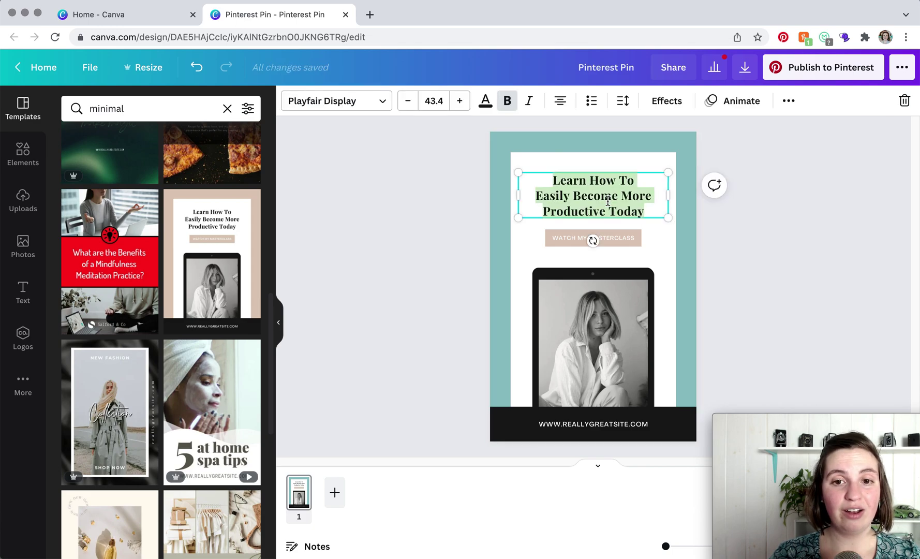
left_click(383, 107)
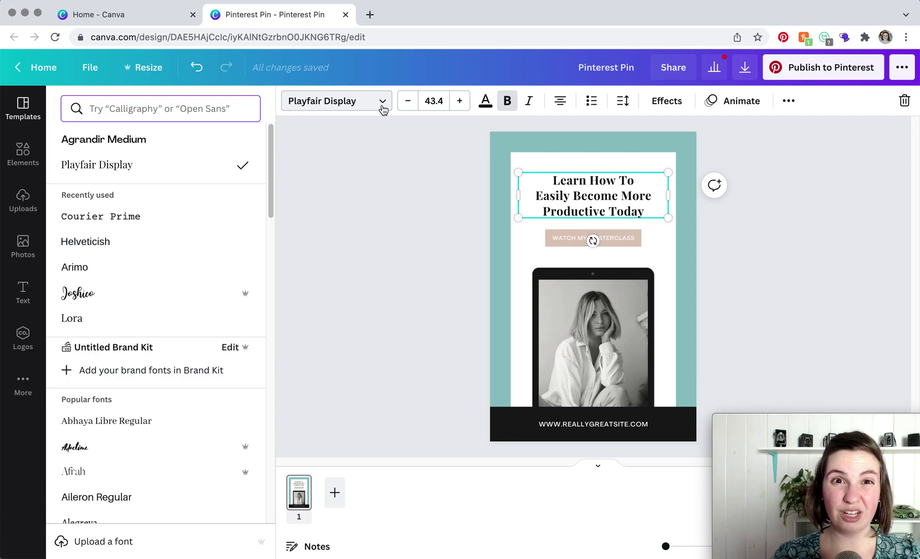
left_click(459, 103)
left_click(459, 102)
left_click(408, 100)
left_click(442, 101)
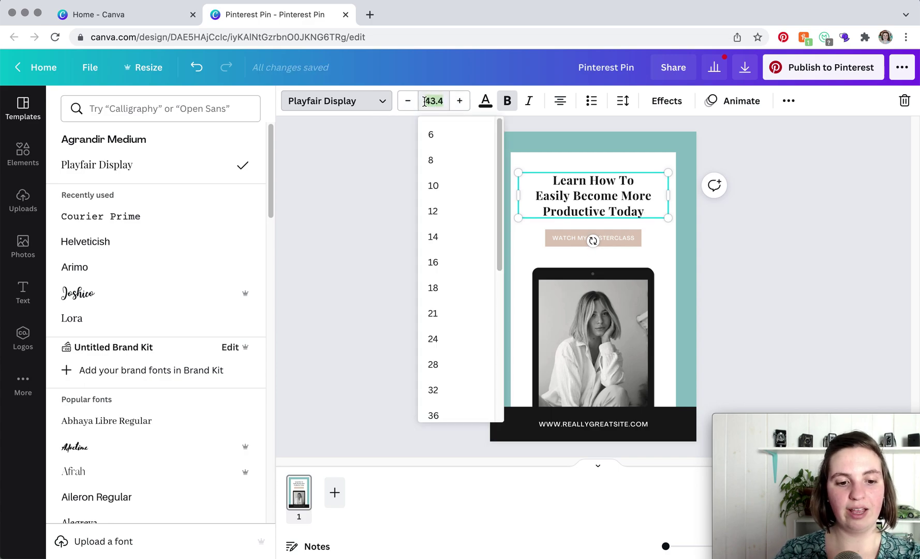
type("40")
key("Return")
Step: Scale the headline box to text size 39.3 and about 719 wide, keeping three lines
mouse_move(519, 217)
left_mouse_down()
mouse_move(500, 233)
mouse_move(520, 219)
left_mouse_up()
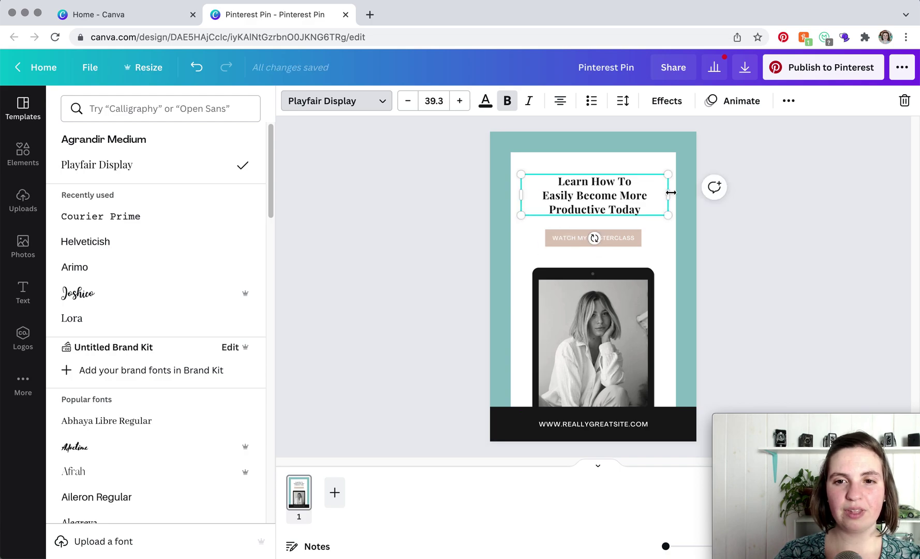
mouse_move(667, 193)
left_mouse_down()
mouse_move(577, 195)
mouse_move(671, 192)
left_mouse_up()
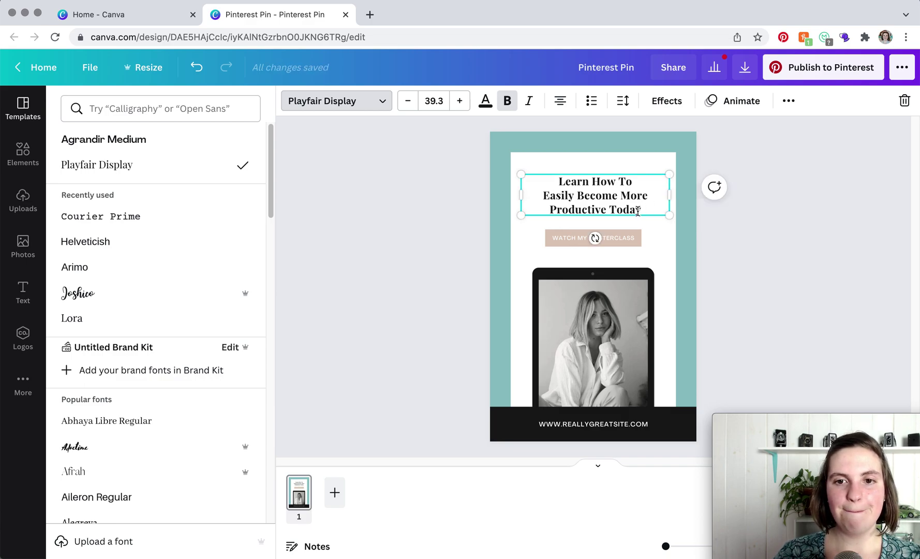
left_click_drag(642, 210, 564, 182)
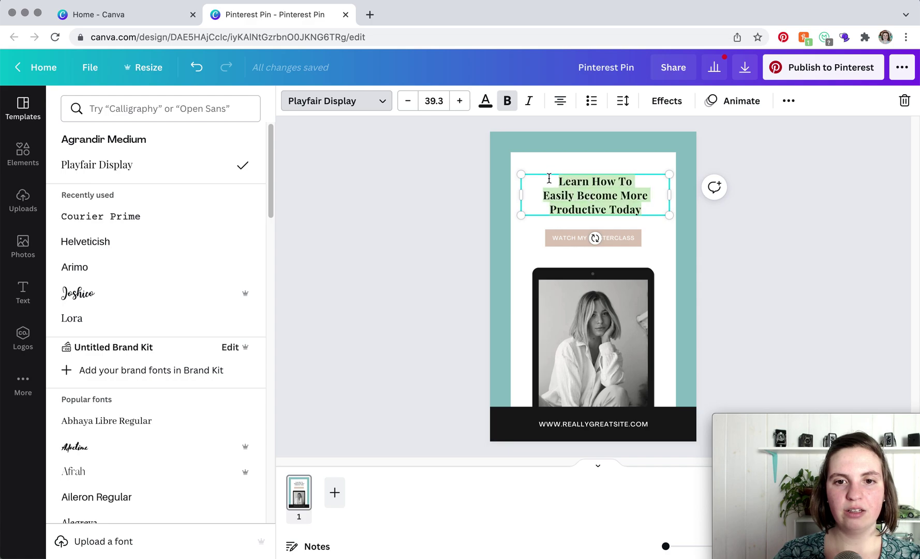
Step: Colour the title text dark brown
left_click(484, 101)
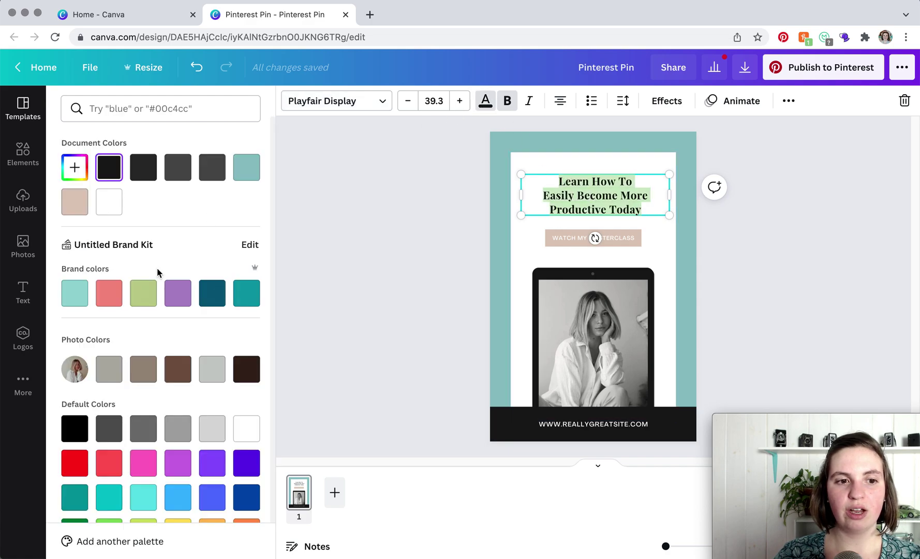
left_click(210, 373)
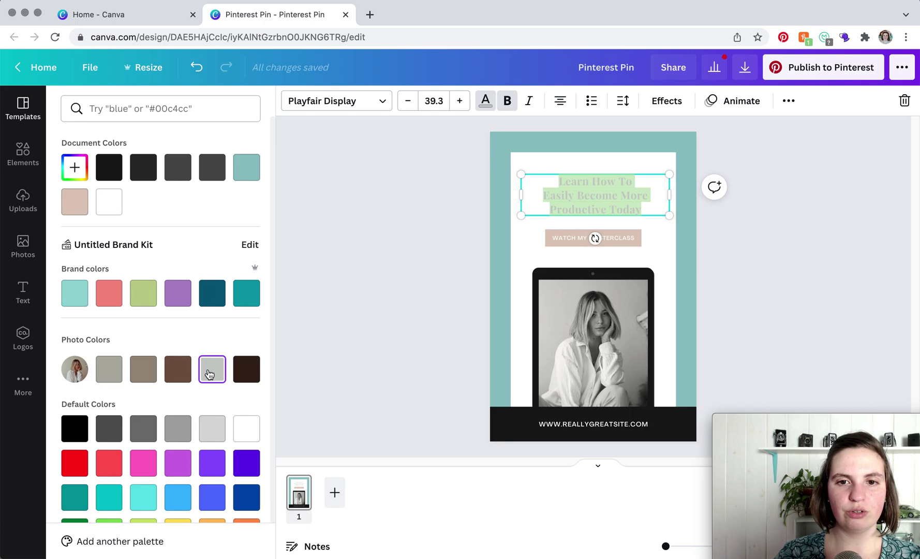
left_click(176, 374)
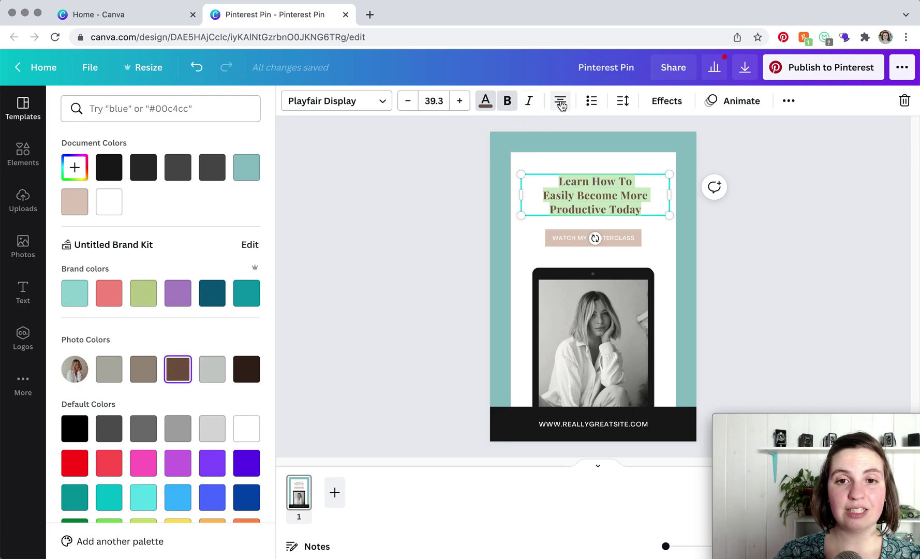
Step: Widen the title's letter spacing to about 211 and recentre it on the page
left_click(624, 103)
left_click_drag(727, 149, 740, 173)
left_click(672, 266)
left_click_drag(620, 198, 628, 202)
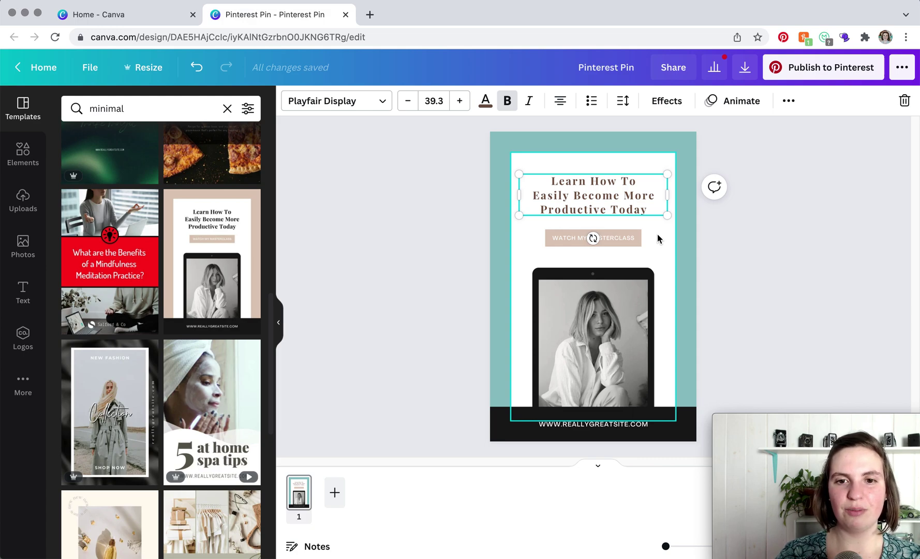
Step: Select the photo inside the tablet frame and open the stock photo library
left_click(622, 242)
left_click(612, 231)
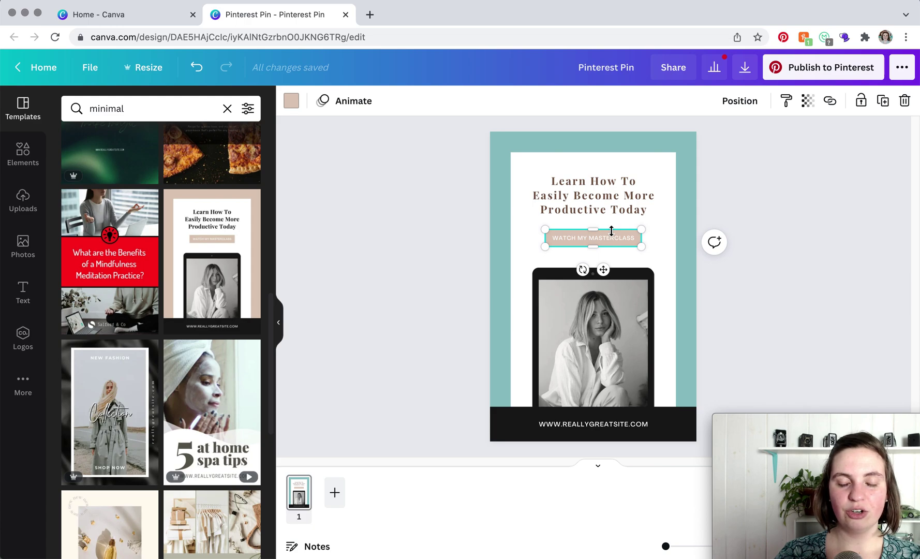
left_click(526, 247)
left_click(570, 314)
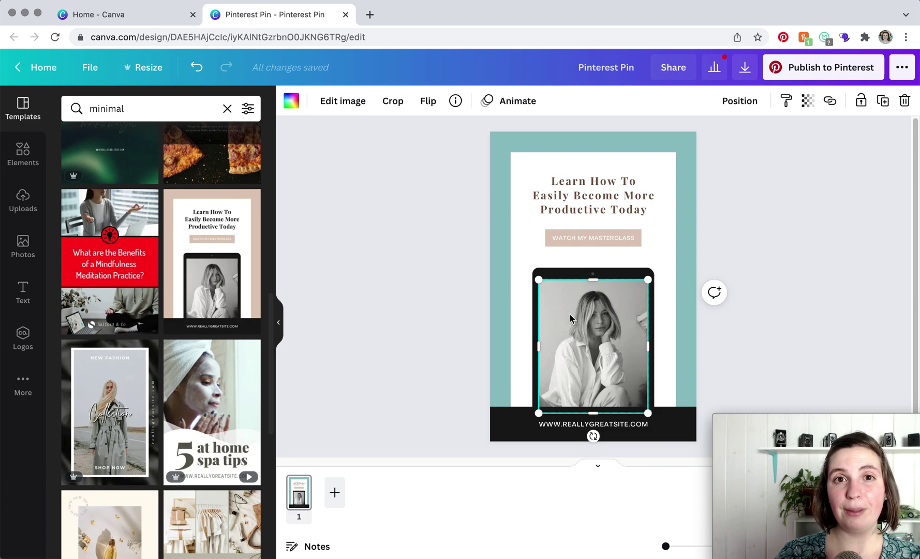
left_click(23, 201)
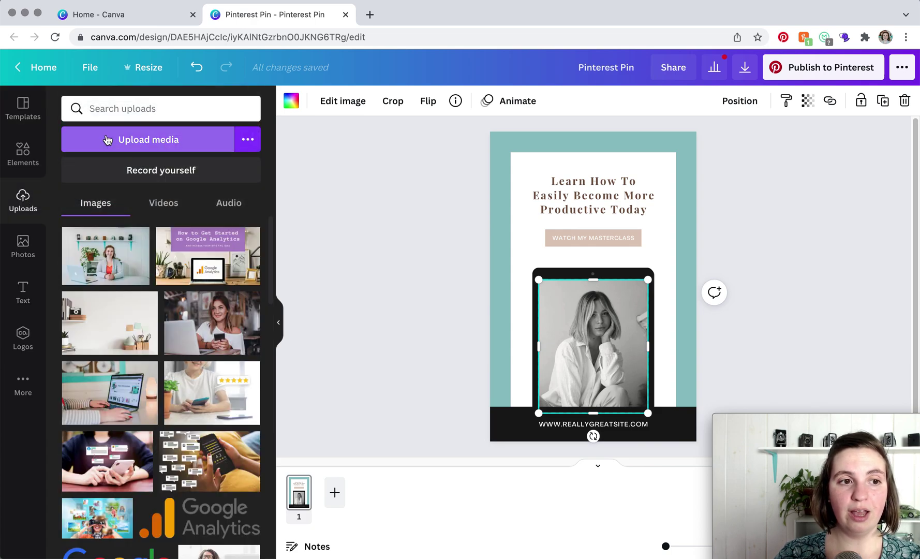
left_click(23, 247)
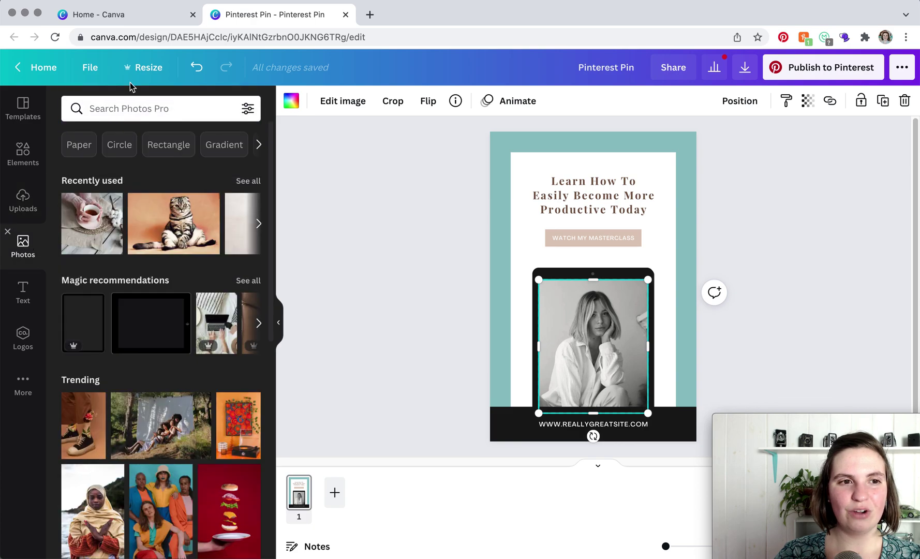
Step: Search photos for 'cat' and place the paws cat photo into the tablet frame
left_click(119, 109)
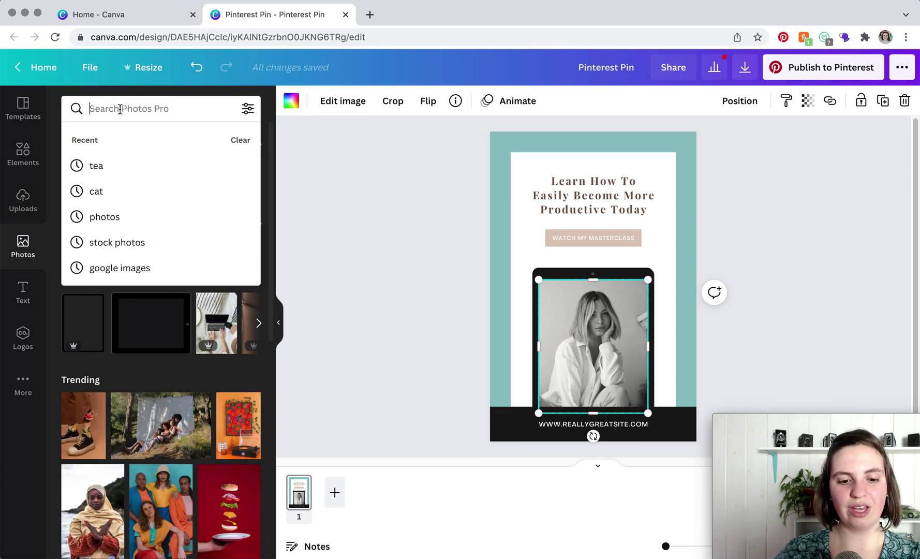
type("cat")
key("Return")
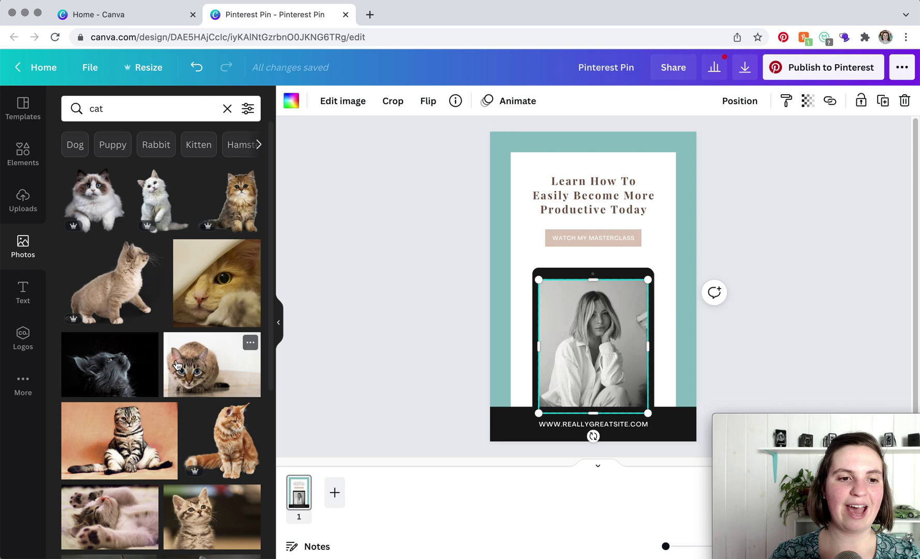
scroll(177, 365, "down", 2)
scroll(176, 365, "down", 2)
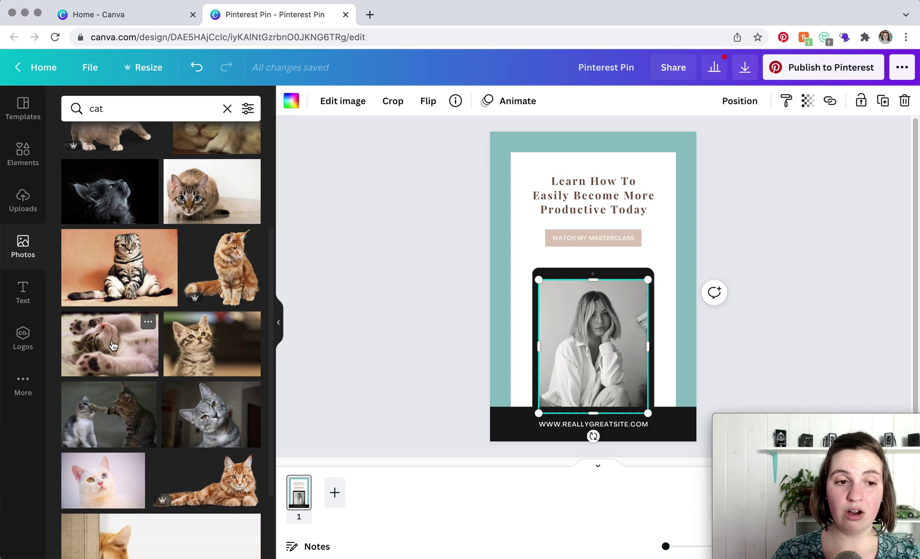
left_click_drag(113, 345, 566, 306)
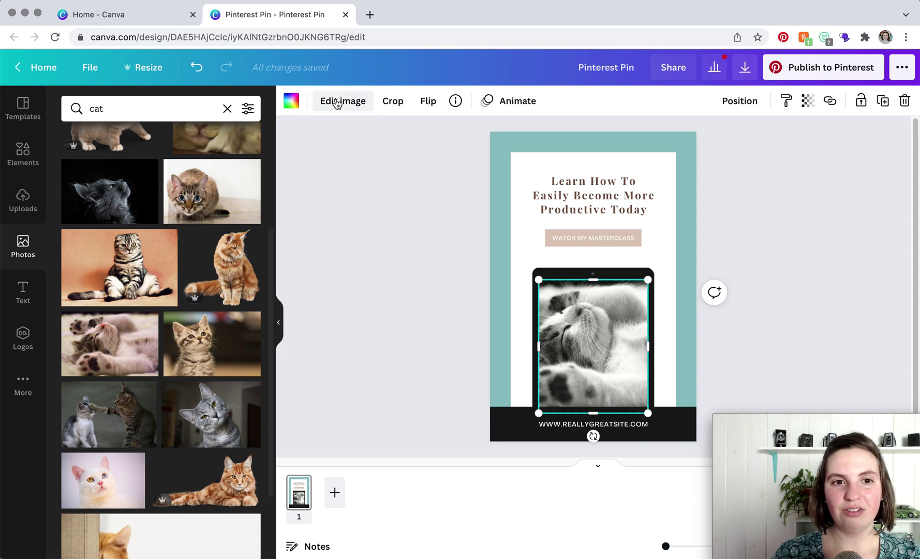
left_click(337, 101)
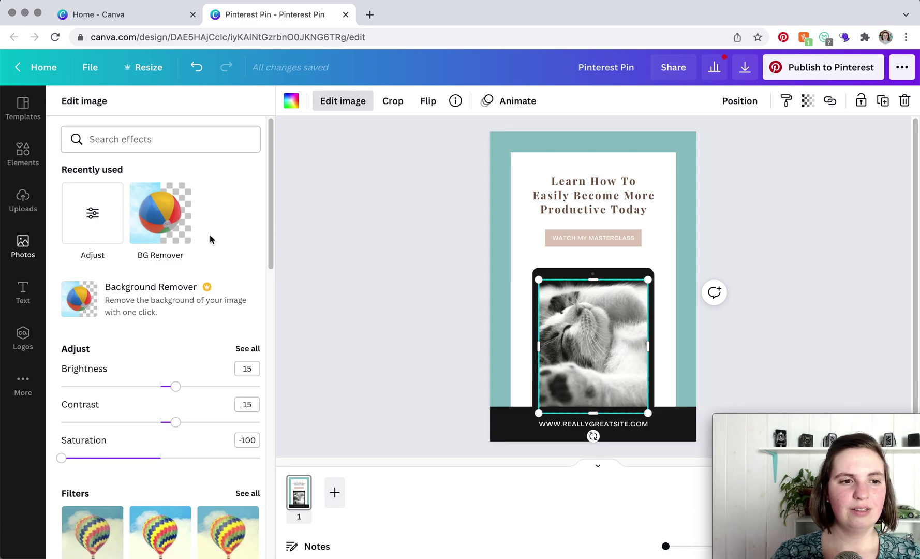
Step: Raise the cat photo's saturation from -100 to 12 to restore its colour
left_click(95, 221)
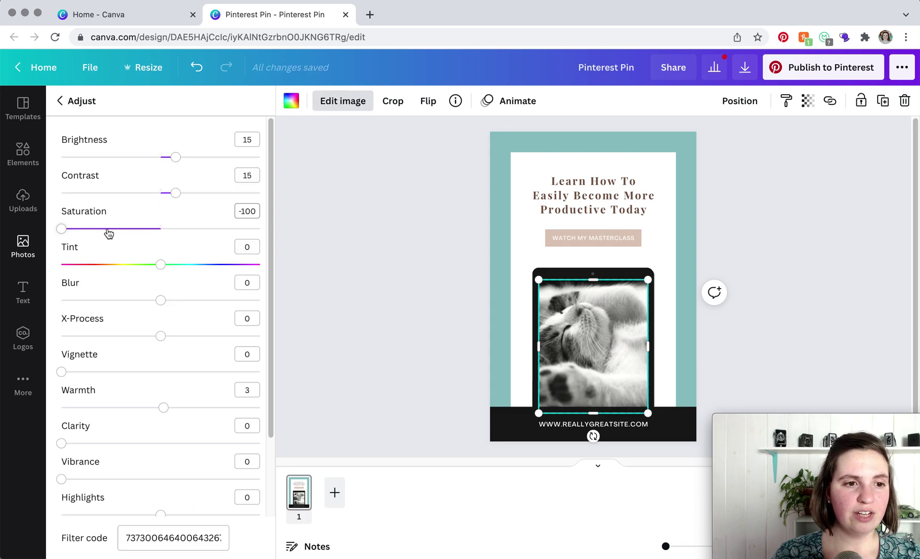
left_click_drag(66, 231, 173, 238)
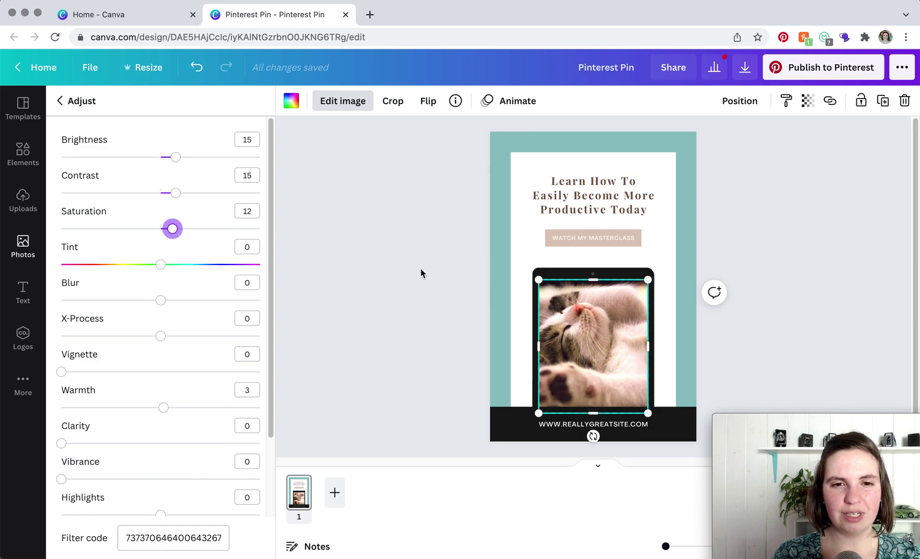
key("Escape")
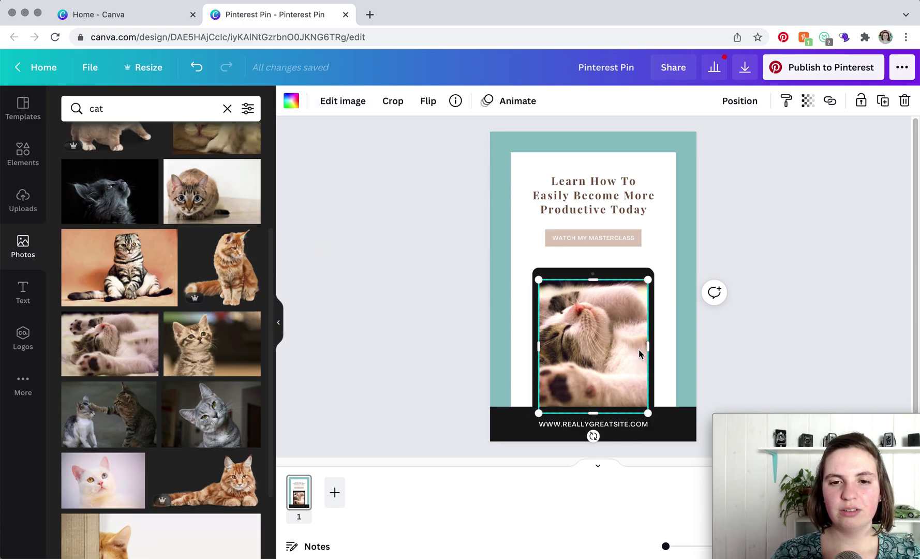
Step: Shift the cat photo right inside the tablet frame and apply the crop
left_click(685, 323)
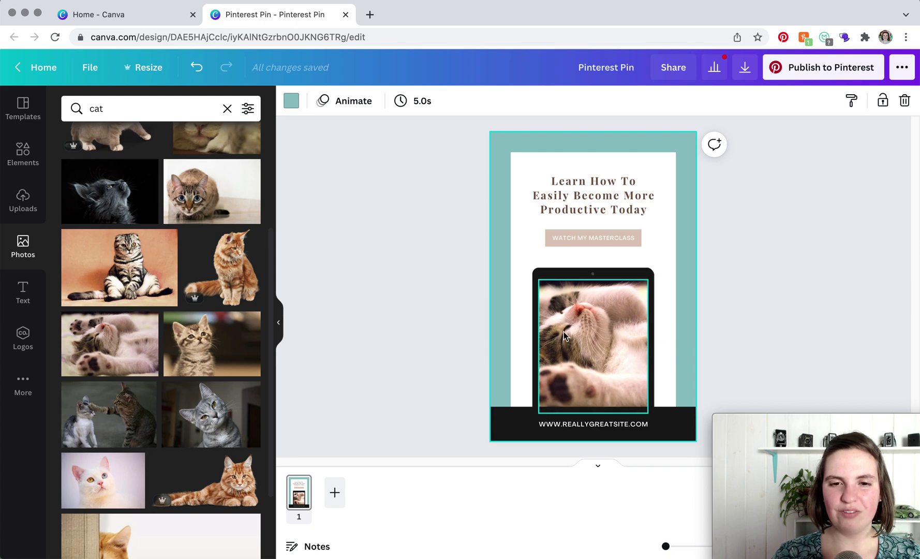
double_click(578, 350)
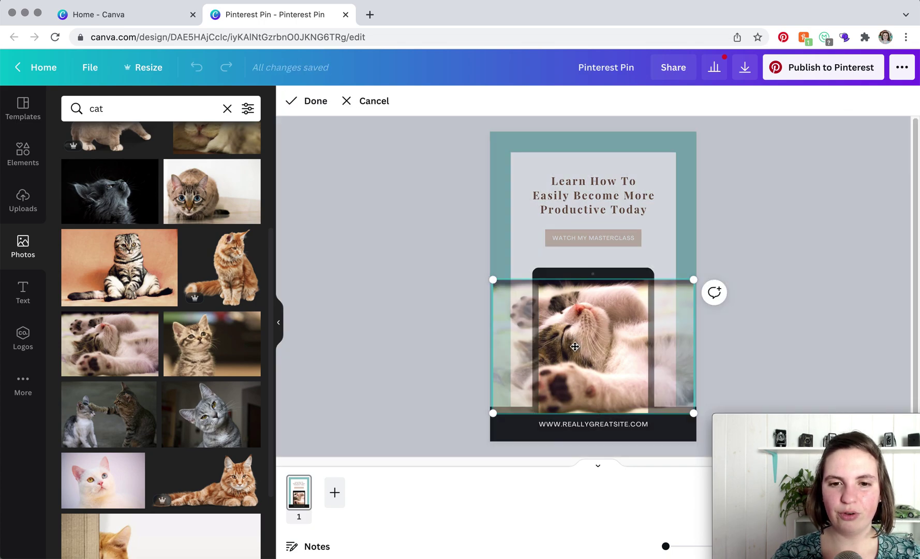
left_click_drag(581, 346, 600, 346)
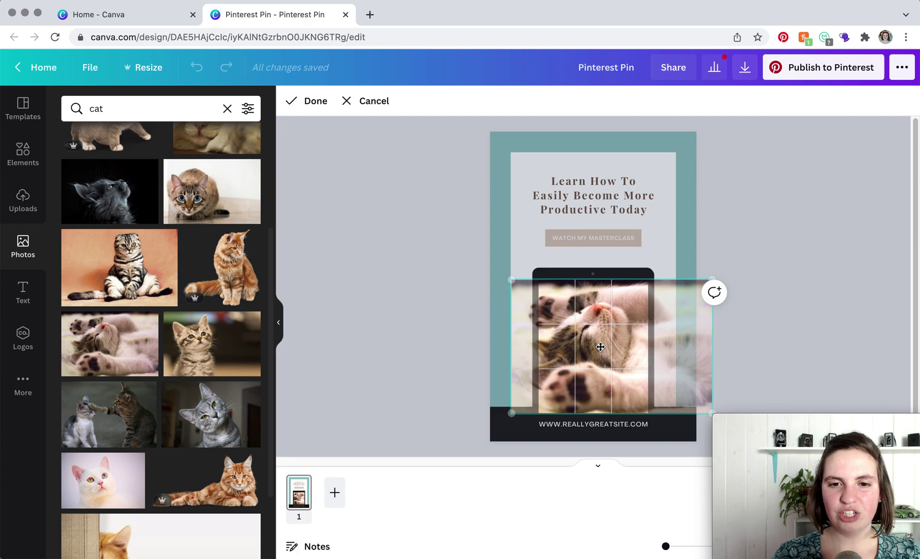
left_click(751, 244)
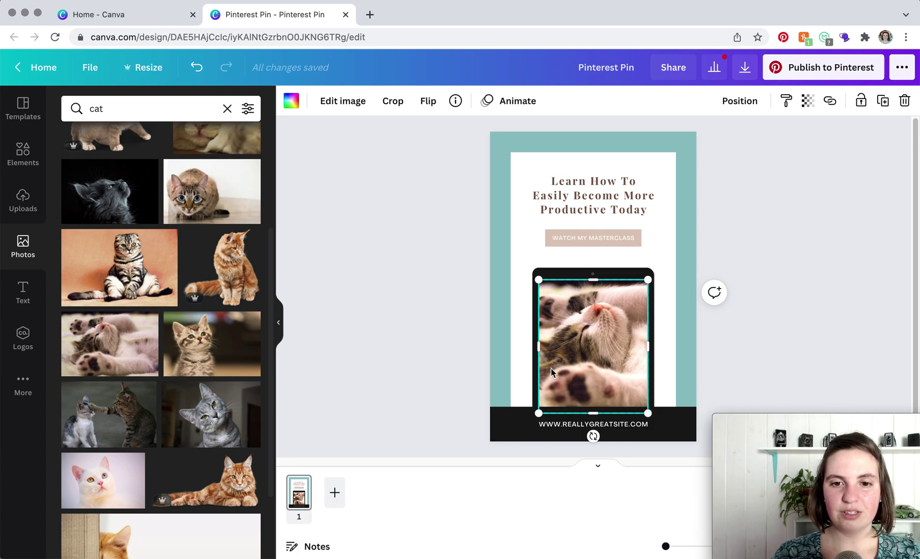
Step: Undo an accidental resize, then enlarge the cat photo within its crop and nudge it right
left_click_drag(538, 414, 529, 429)
key("super+z")
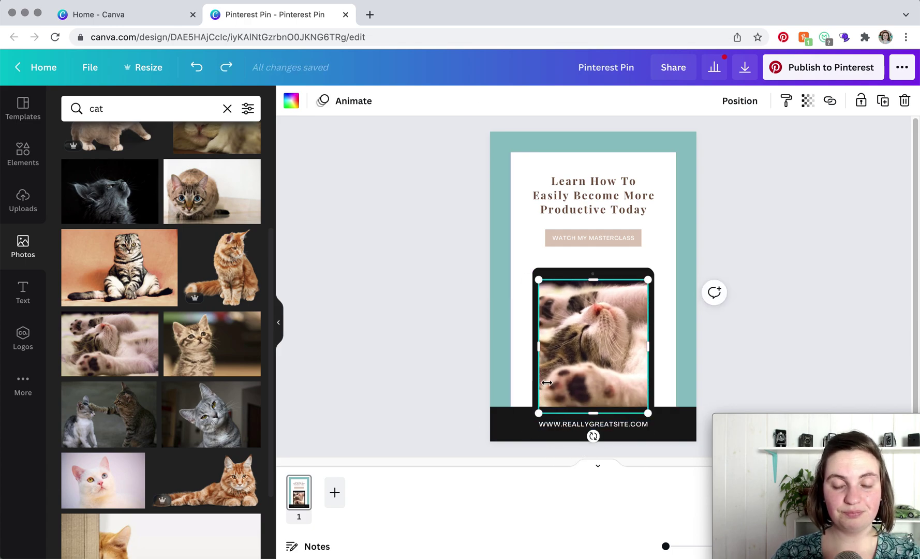
double_click(555, 322)
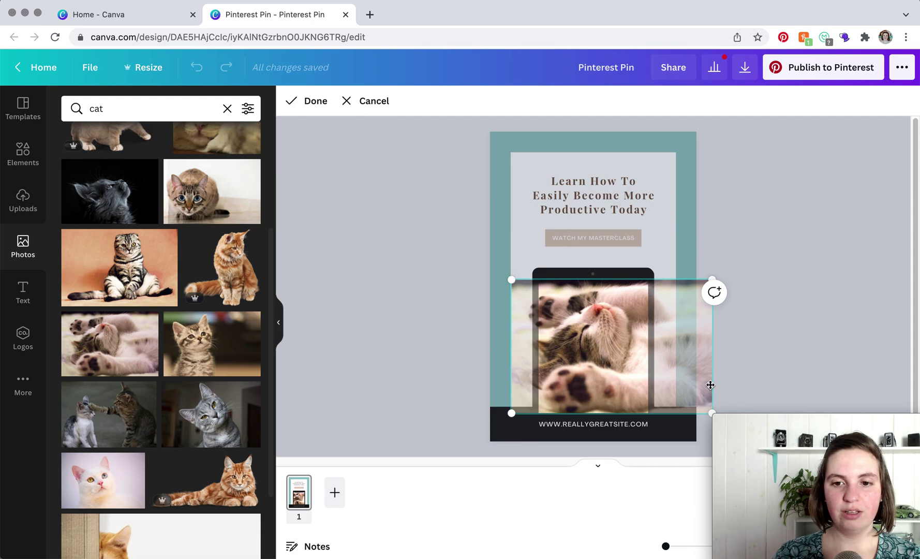
mouse_move(509, 278)
left_mouse_down()
mouse_move(499, 269)
mouse_move(507, 276)
left_mouse_up()
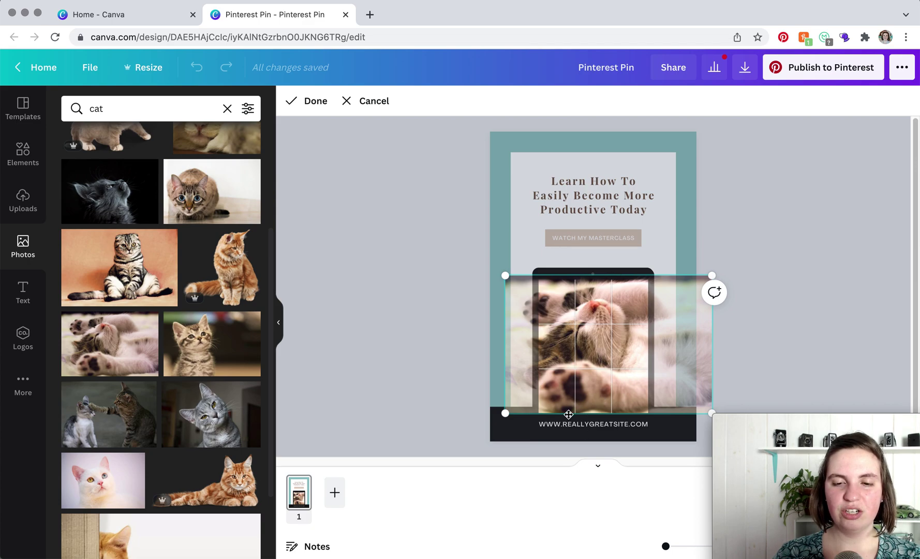
left_click_drag(503, 415, 492, 423)
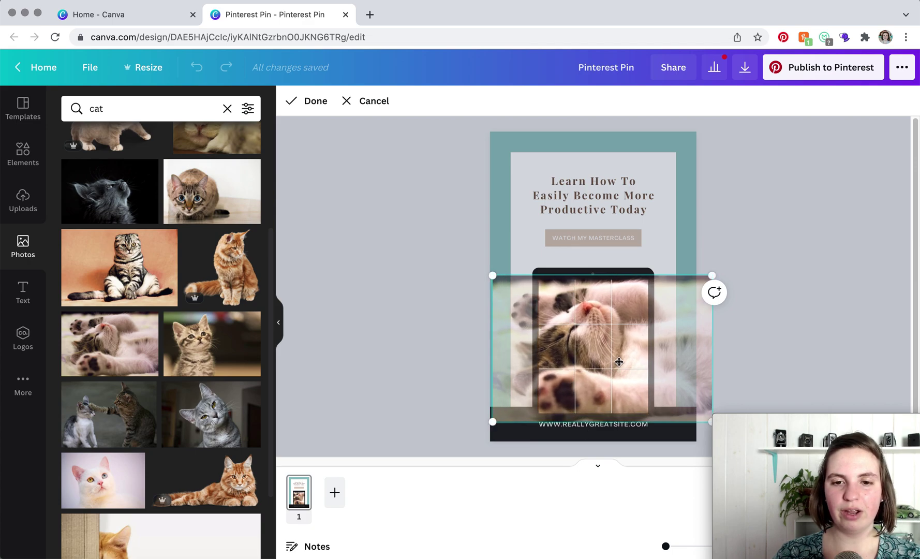
left_click_drag(628, 362, 633, 362)
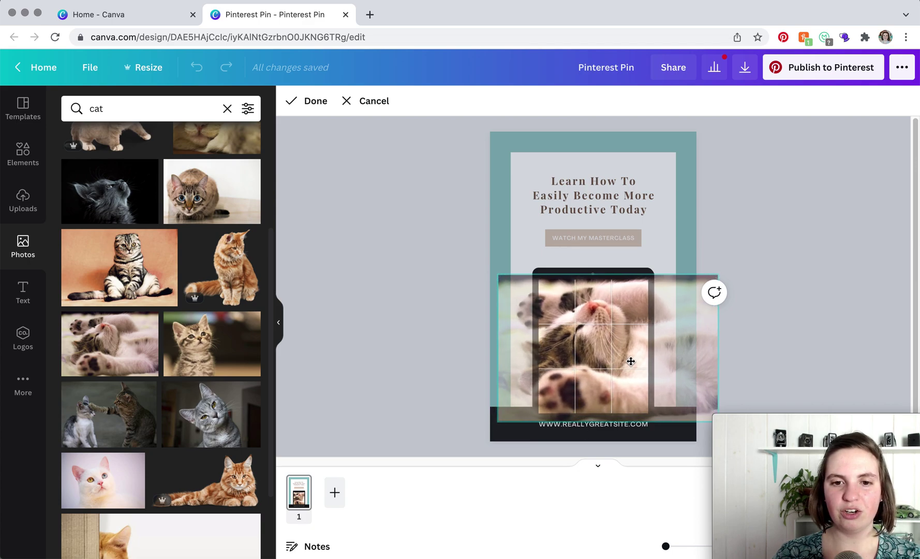
left_click(726, 233)
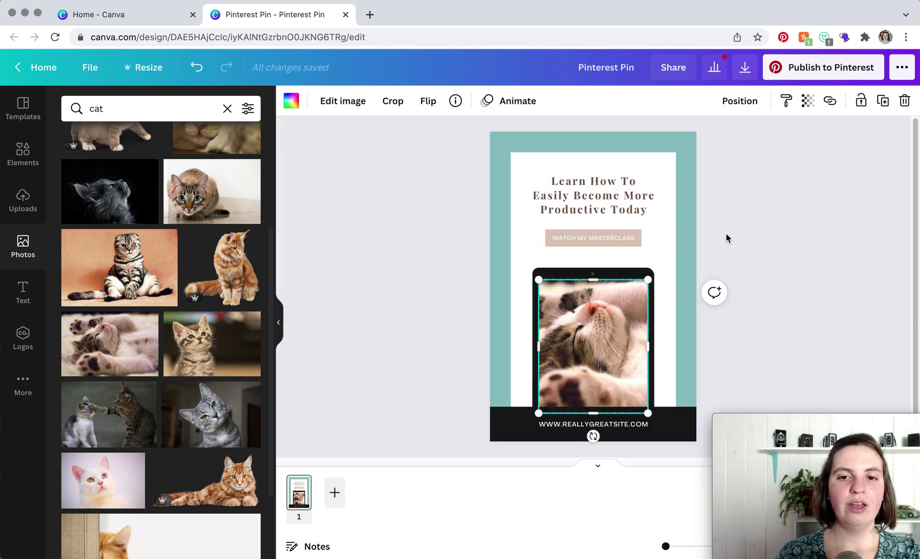
Step: Add an 'Add a little bit of body text' line and move it above the pin's title
left_click(726, 238)
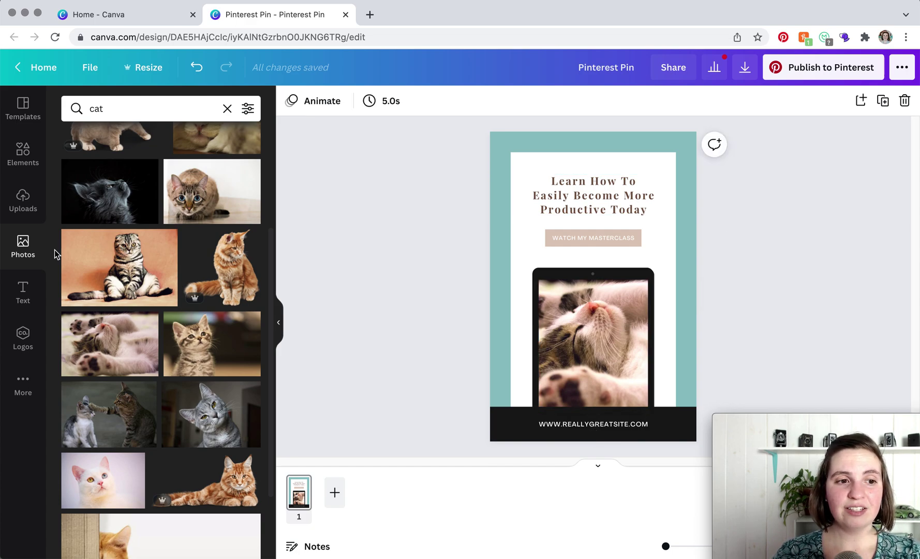
left_click(23, 293)
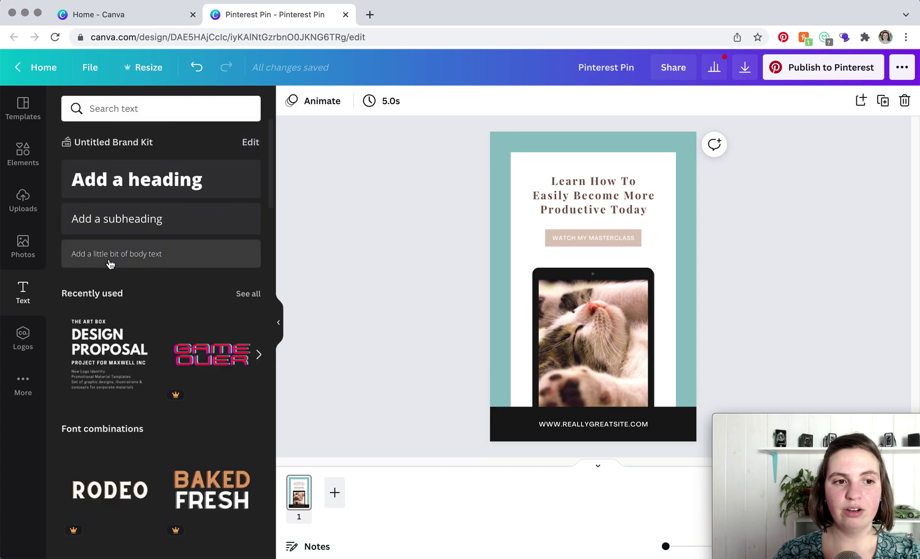
left_click(109, 256)
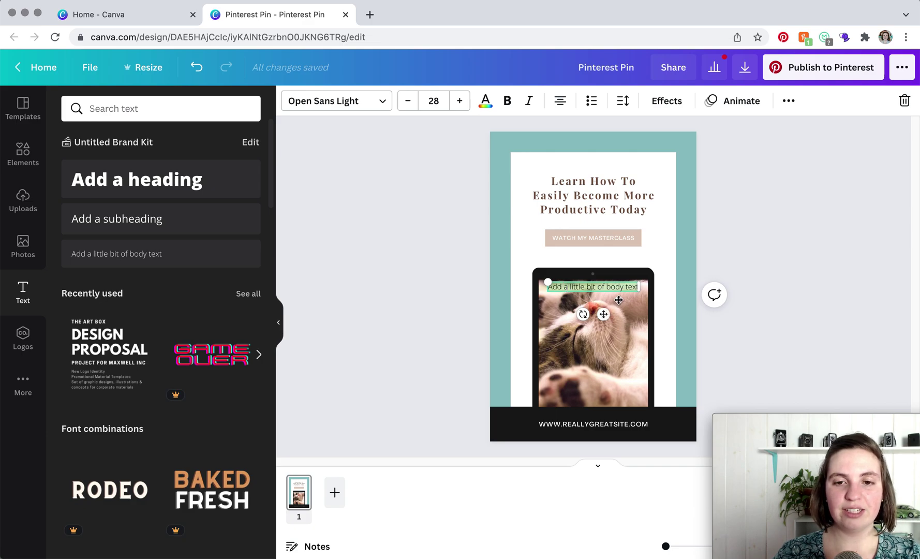
left_click_drag(619, 300, 604, 183)
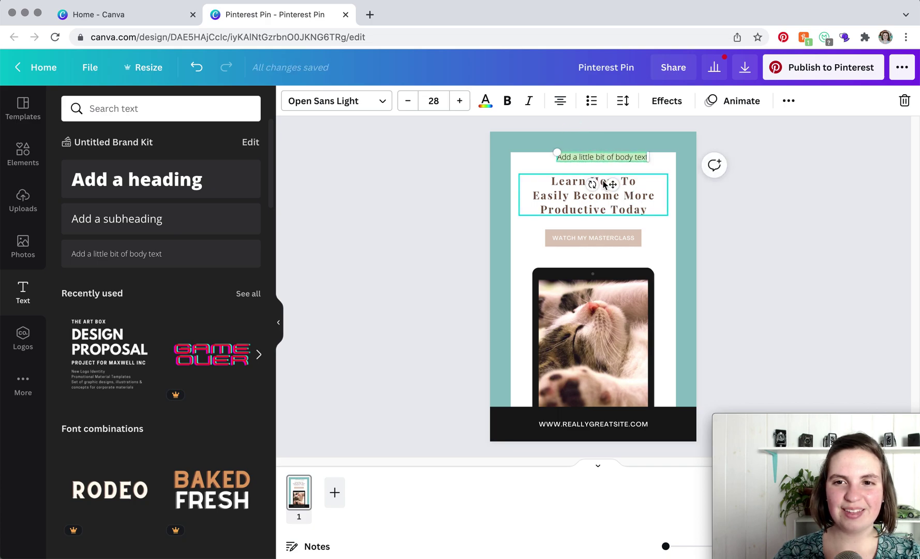
Step: Toggle uppercase and underline on the body text, ending in normal case without underline
left_click(789, 101)
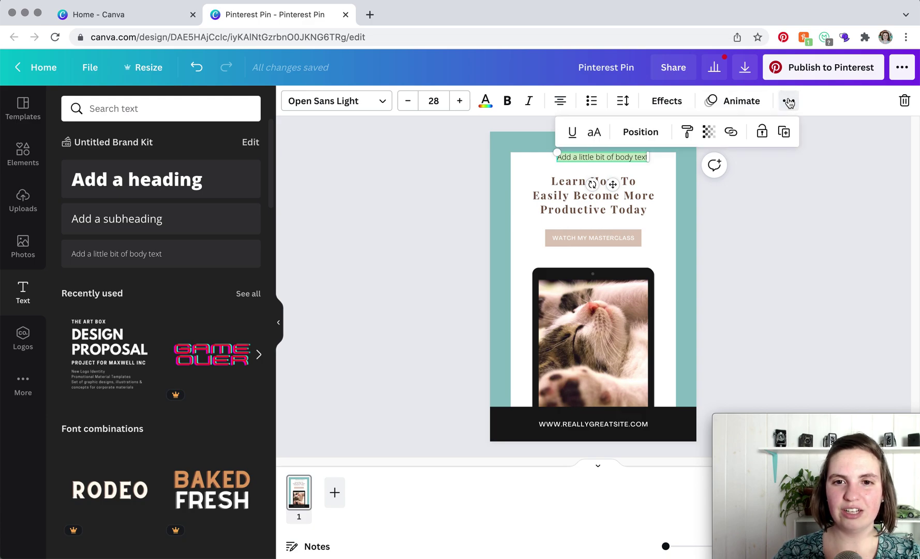
left_click(595, 132)
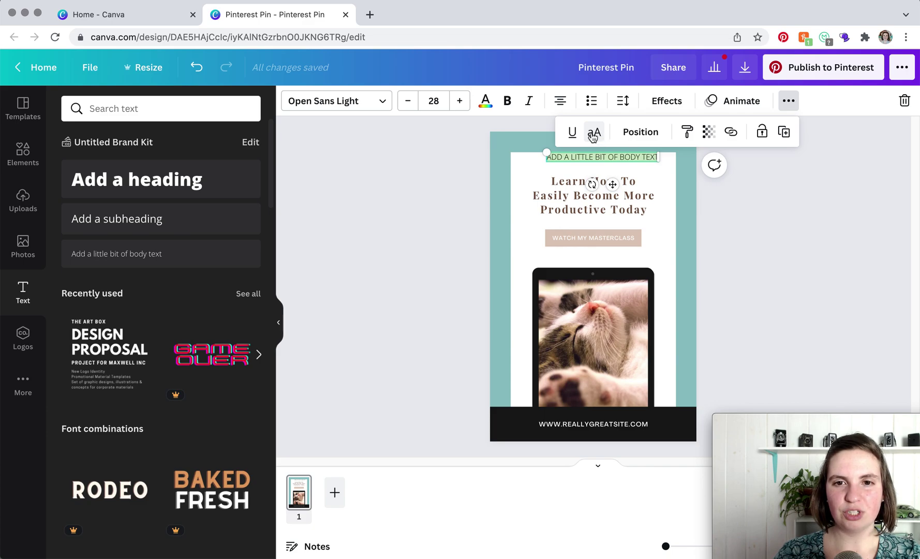
left_click(597, 135)
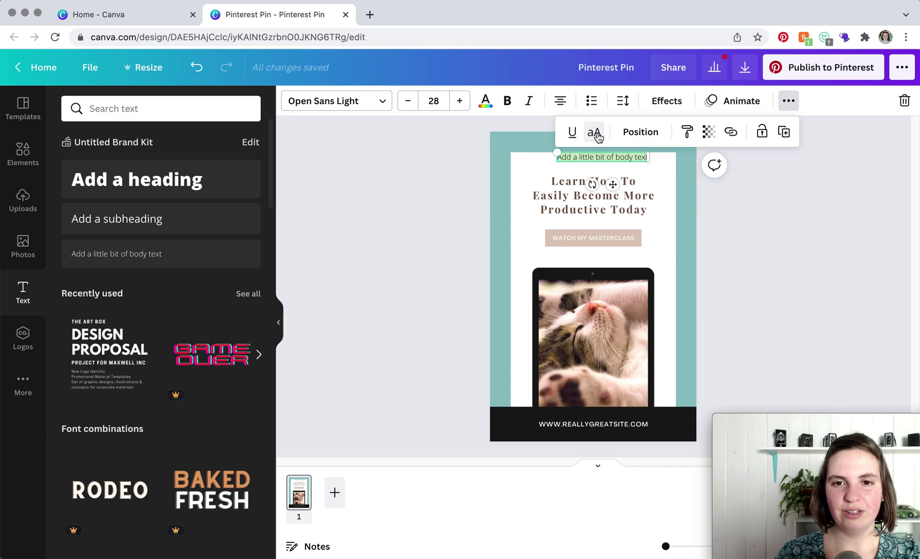
left_click(597, 134)
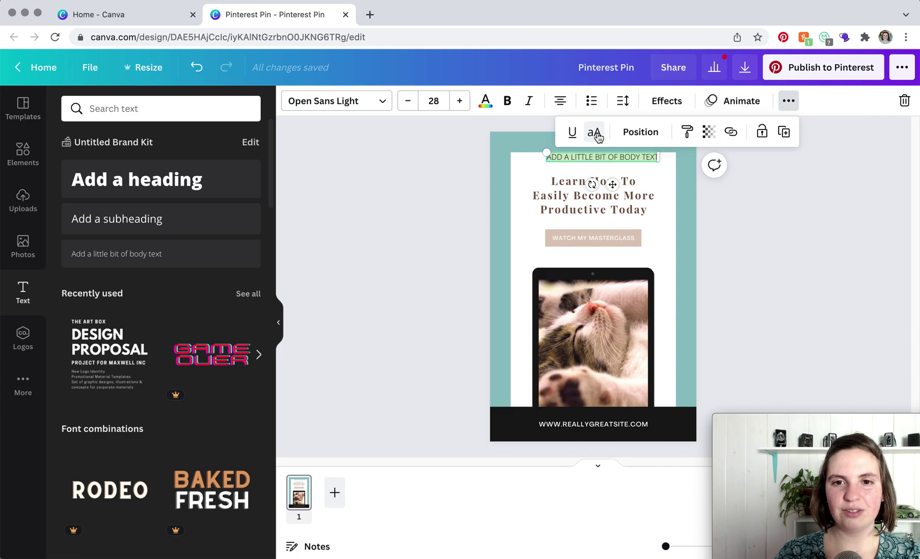
left_click(597, 134)
left_click(573, 136)
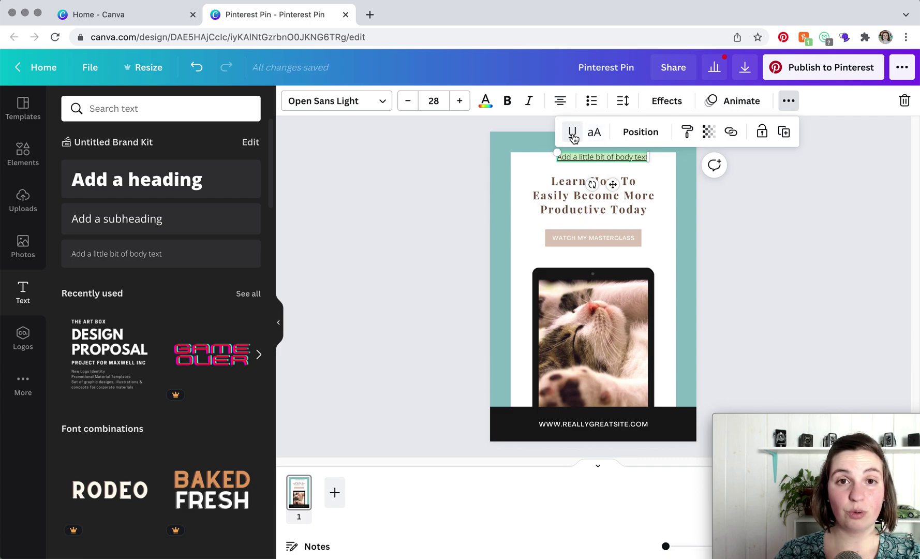
left_click(572, 135)
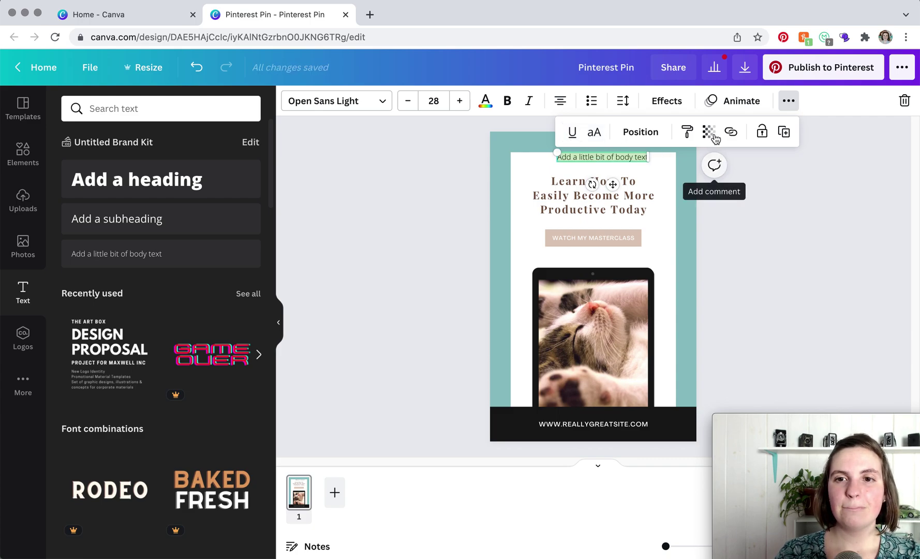
Step: Try the black footer bar's transparency slider, leaving the bar solid
left_click(688, 202)
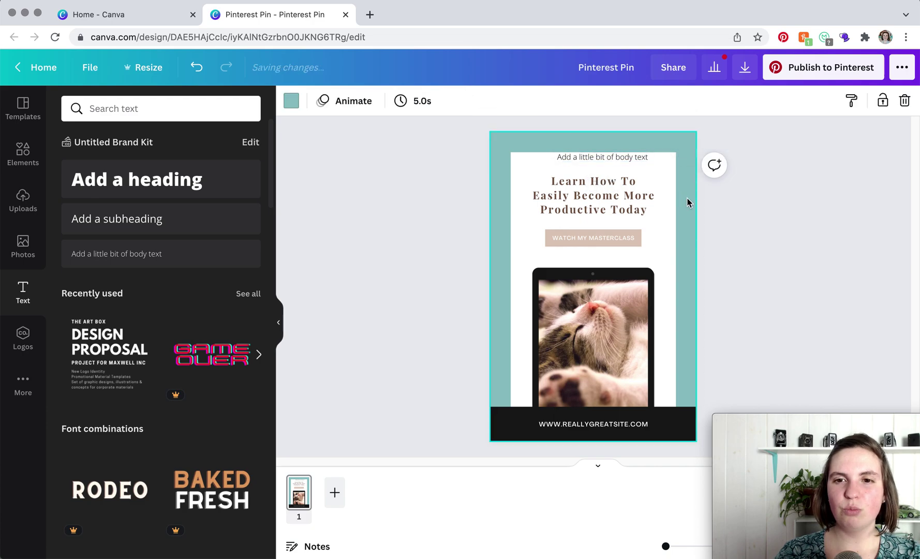
left_click(672, 418)
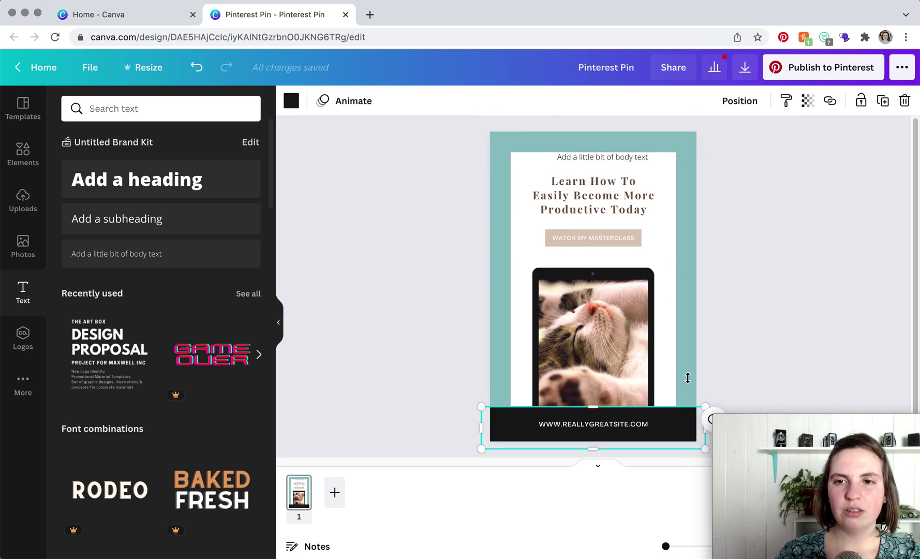
left_click(808, 101)
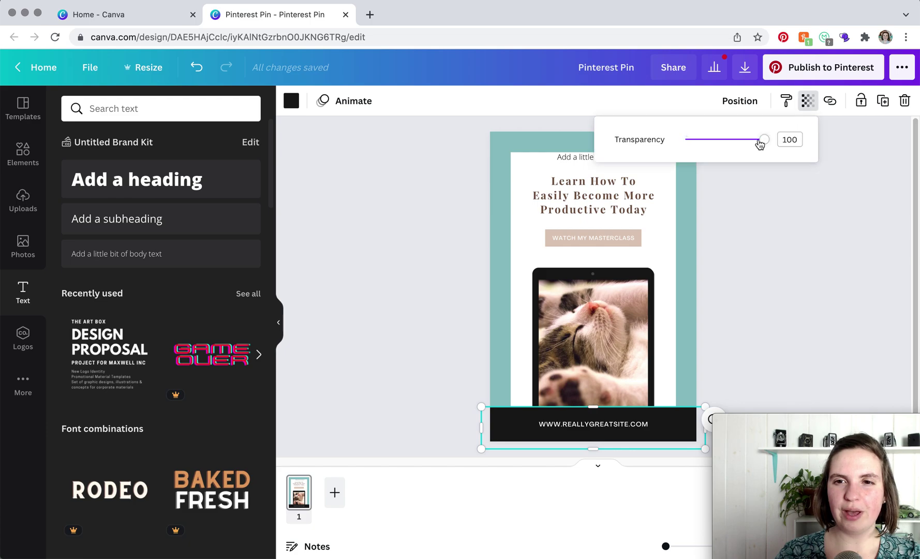
mouse_move(765, 143)
left_mouse_down()
mouse_move(701, 143)
mouse_move(767, 143)
left_mouse_up()
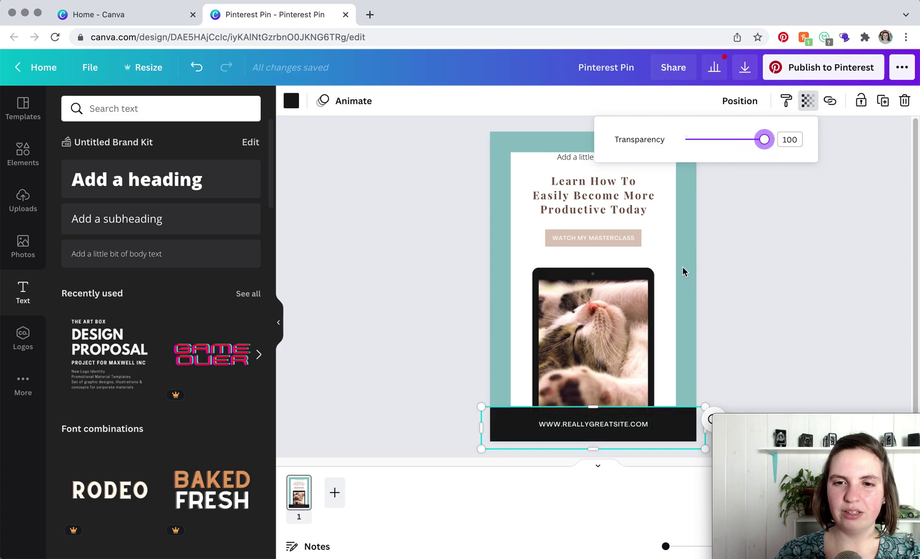
left_click(683, 266)
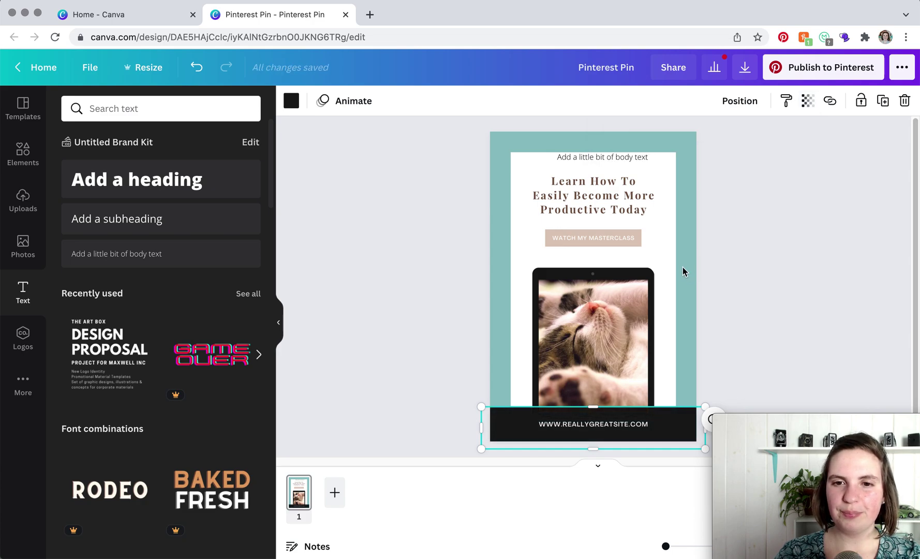
Step: Select and slightly shift the heading group, then highlight 'Become More Productive Today'
left_click(624, 209)
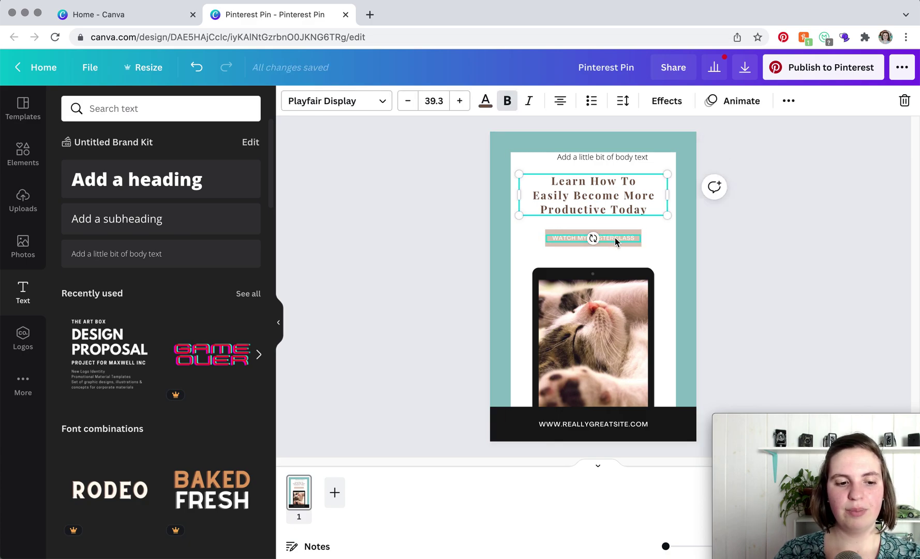
left_click(610, 233, "shift")
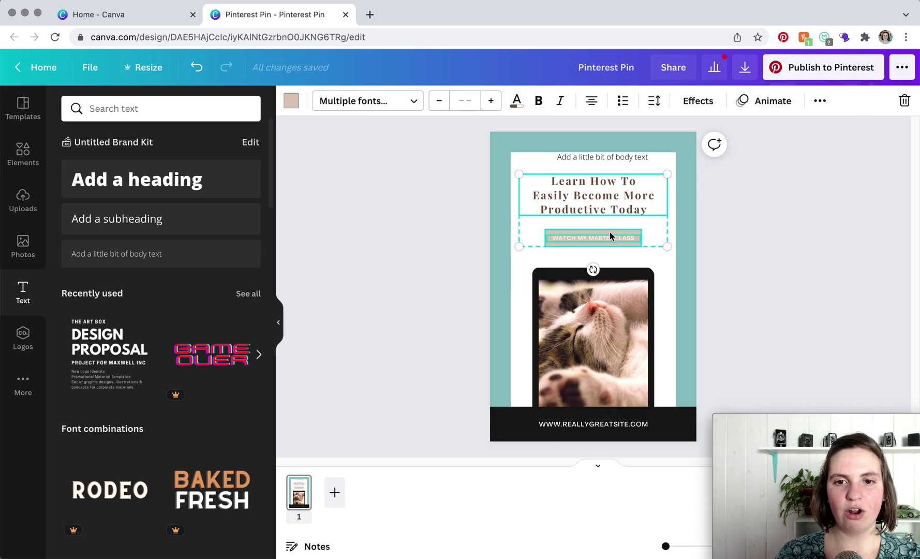
left_click(683, 271)
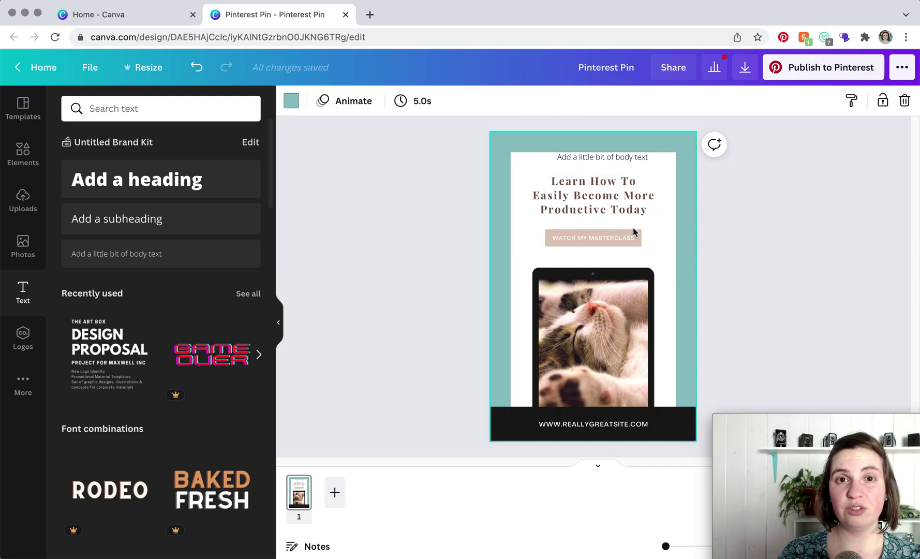
left_click(609, 210)
left_click_drag(581, 211, 609, 211)
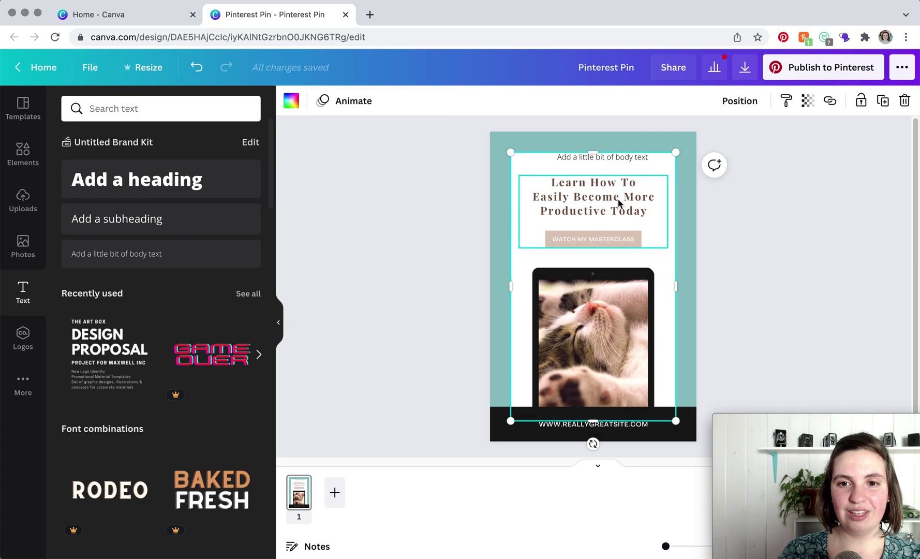
double_click(647, 213)
left_click_drag(648, 210, 575, 197)
left_click(672, 151)
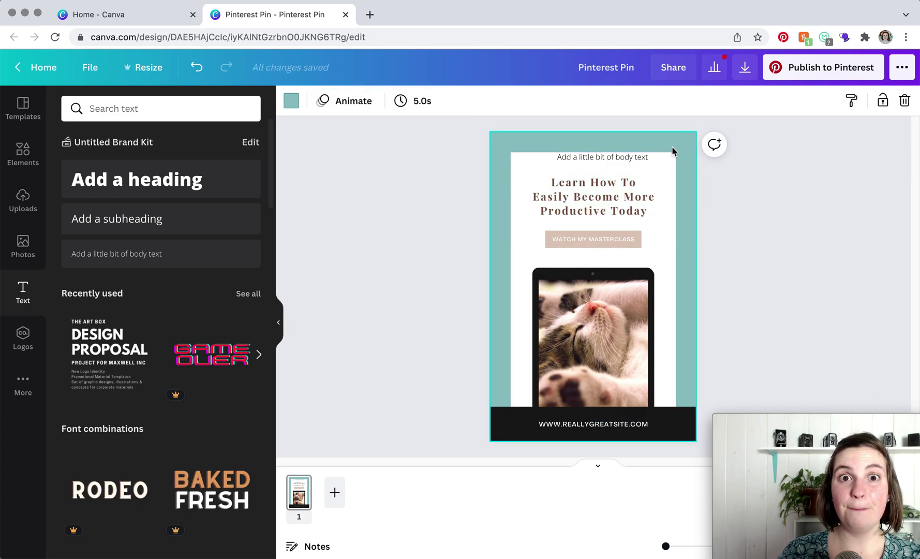
Step: Ungroup the heading from the WATCH MY MASTERCLASS button
left_click(618, 199)
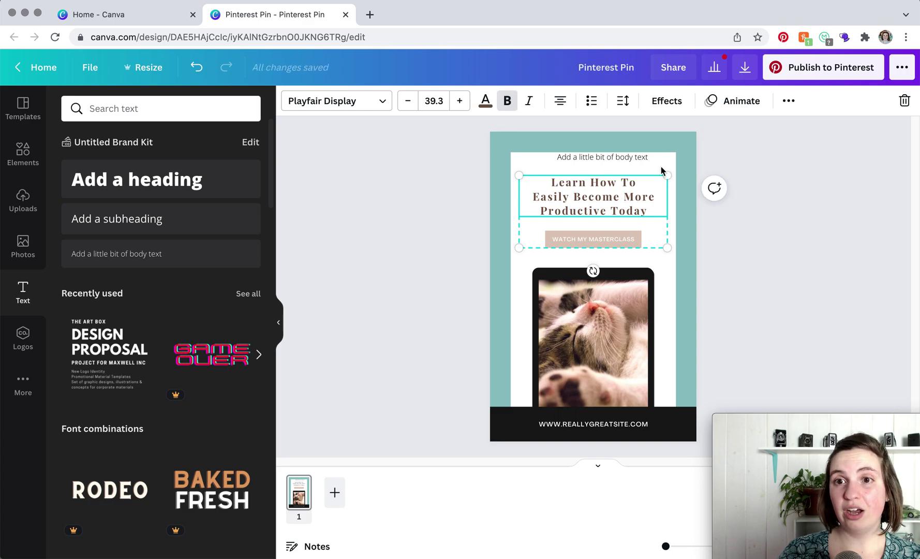
left_click(789, 100)
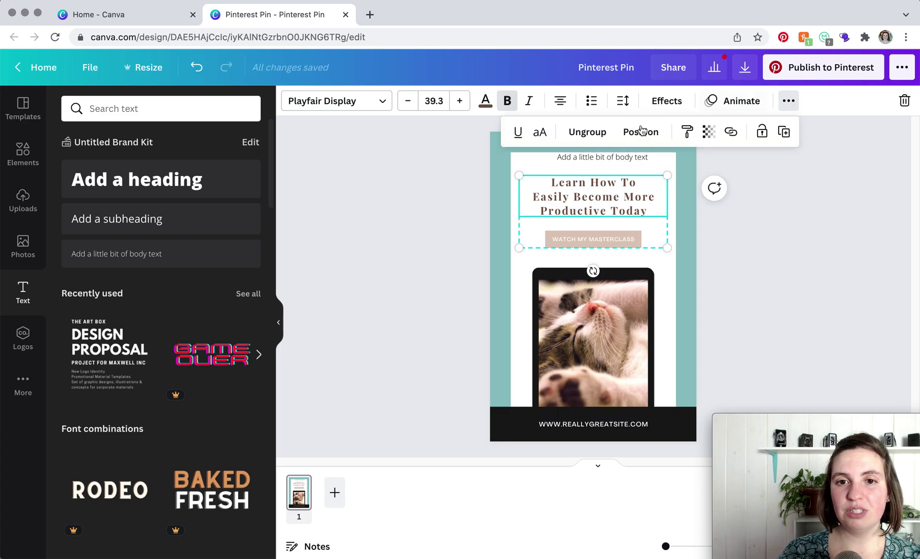
left_click(595, 132)
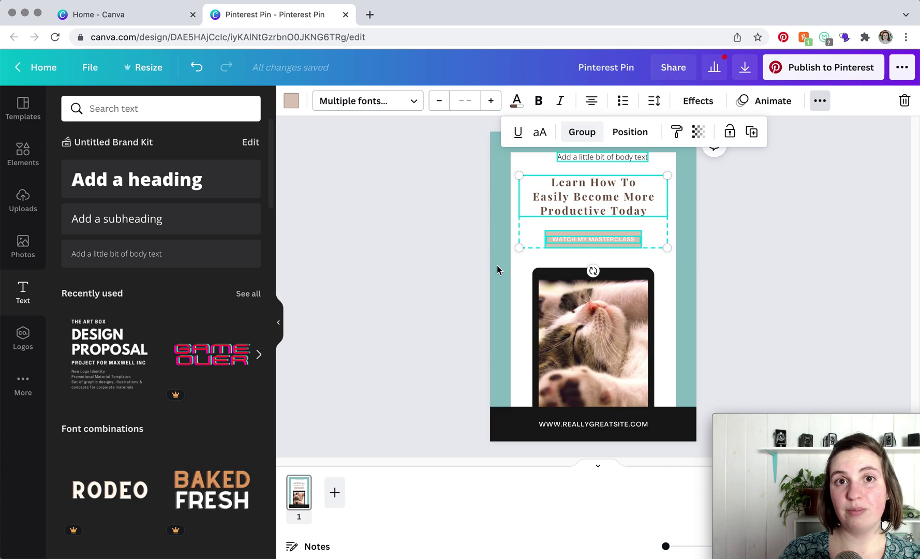
key("Escape")
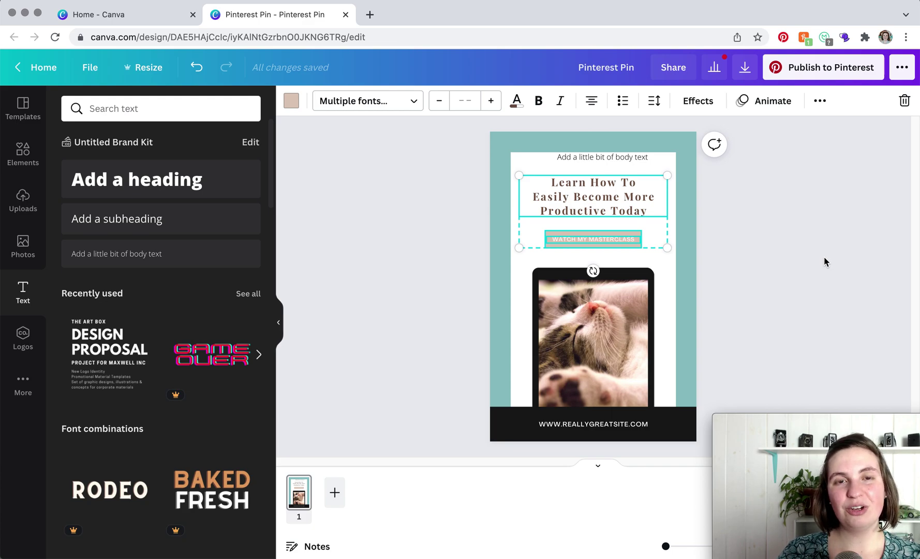
left_click(901, 75)
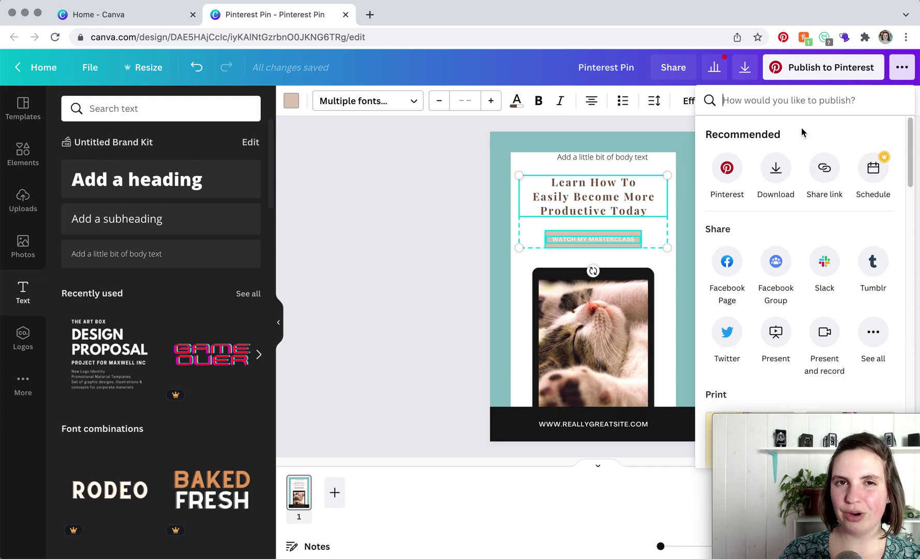
Step: Download the pin as a 1000 × 1500 px PNG
left_click(776, 169)
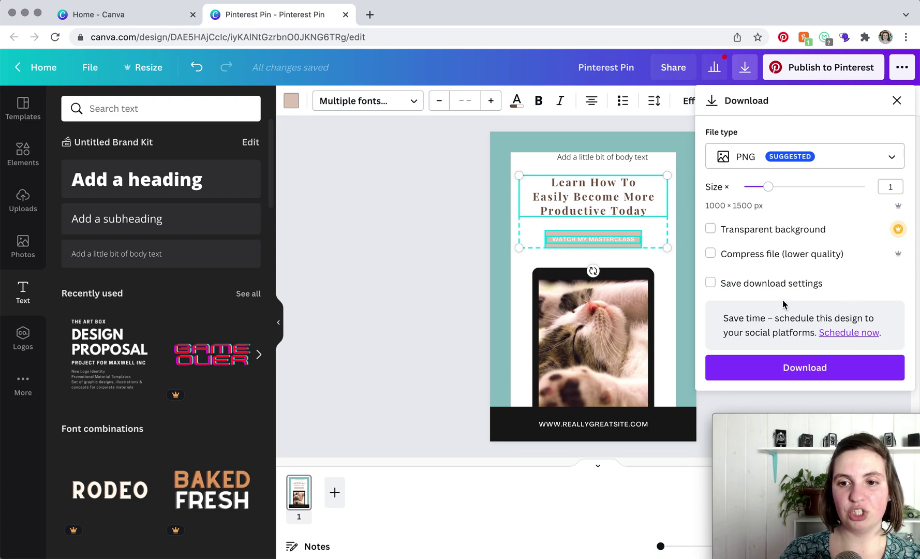
left_click(783, 366)
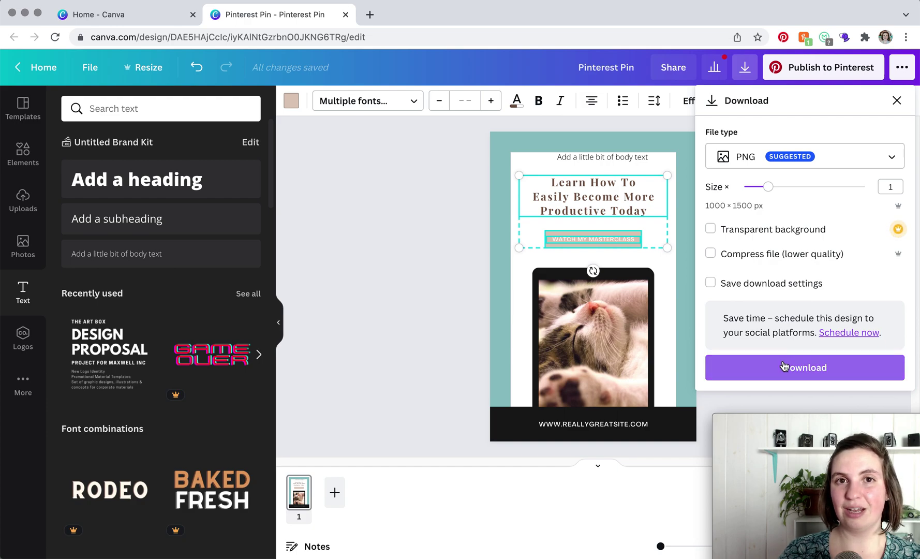
left_click(461, 282)
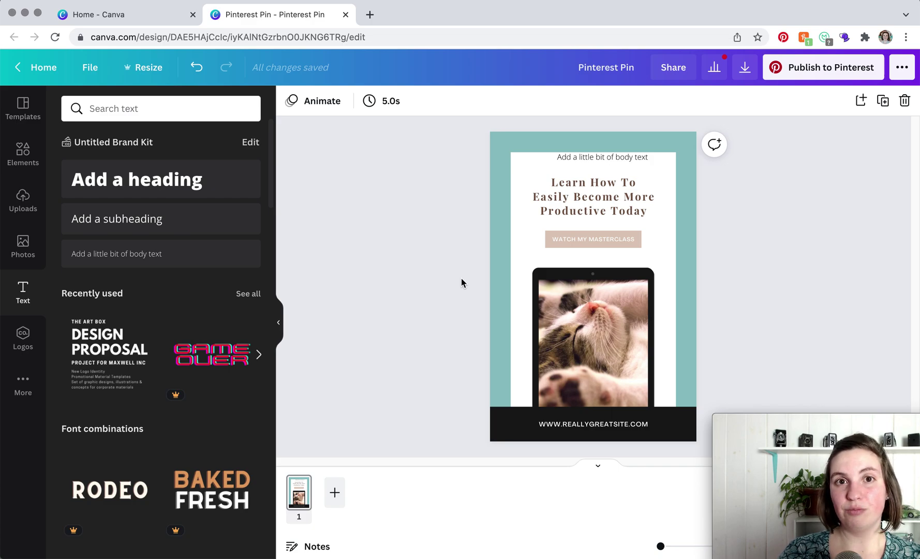
Step: Add a blank teal second page and switch between the page 1 and page 2 thumbnails
left_click(337, 492)
left_click(302, 496)
left_click(332, 497)
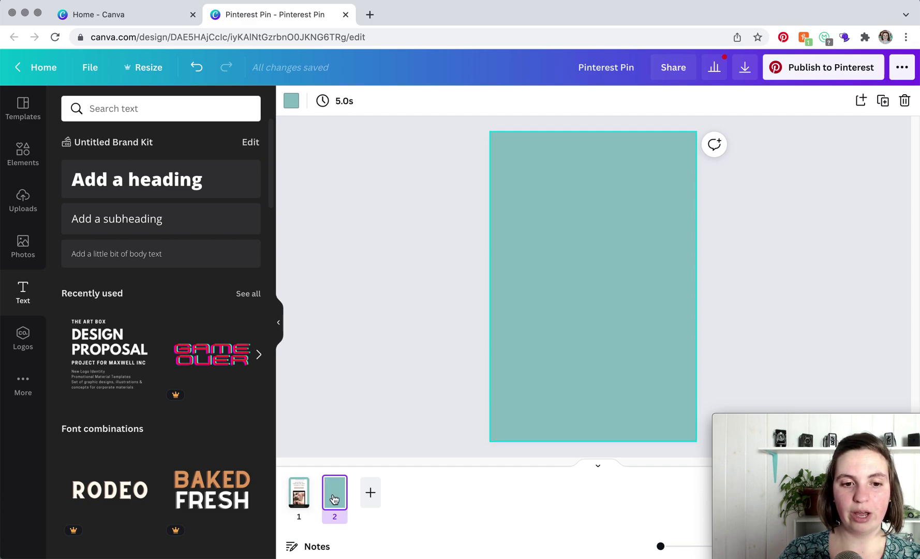
left_click(297, 497)
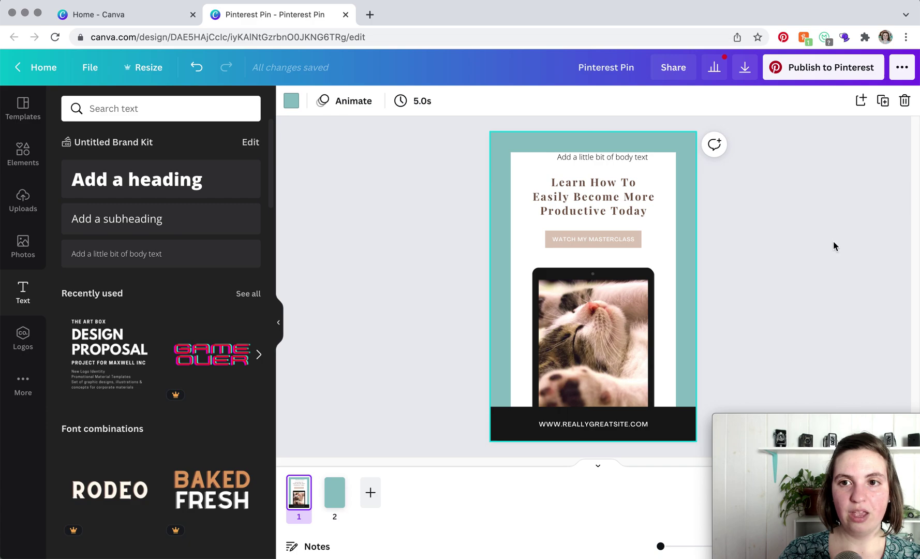
Step: Reopen the PNG download settings and limit Select pages to Page 1 only
left_click(902, 67)
left_click(776, 171)
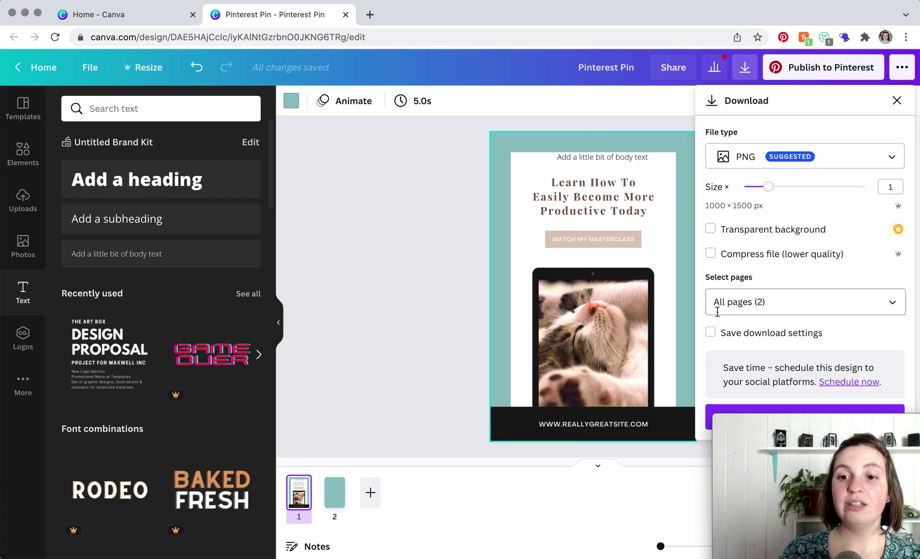
left_click(896, 308)
left_click(890, 374)
left_click(869, 270)
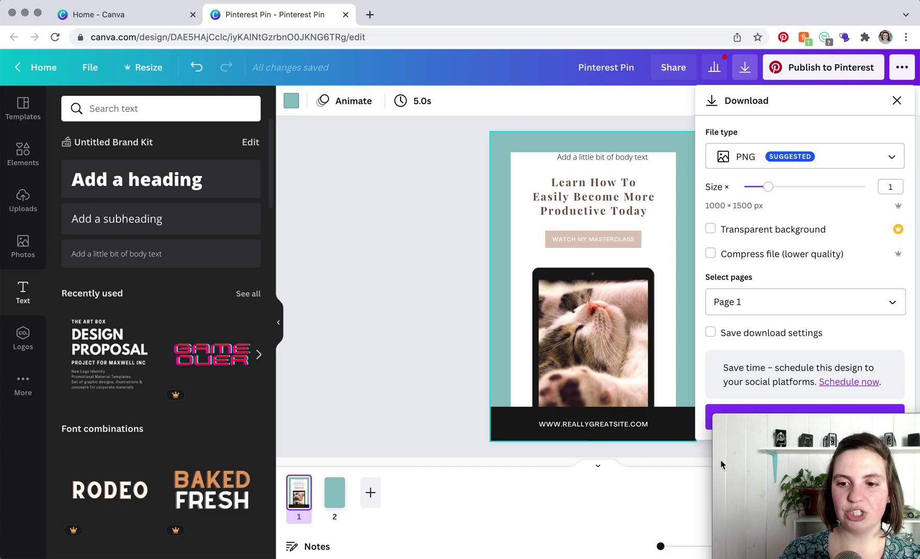
mouse_move(742, 434)
left_click_drag(775, 422, 686, 473)
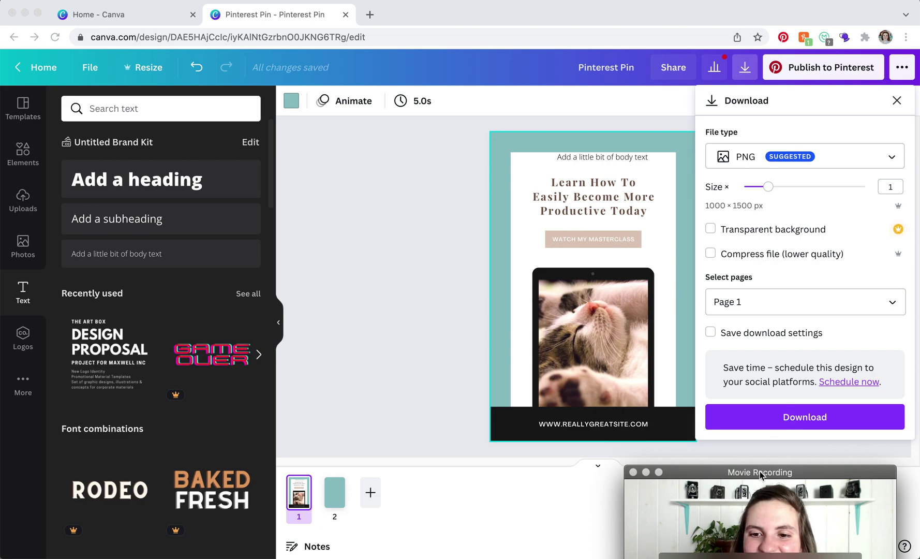